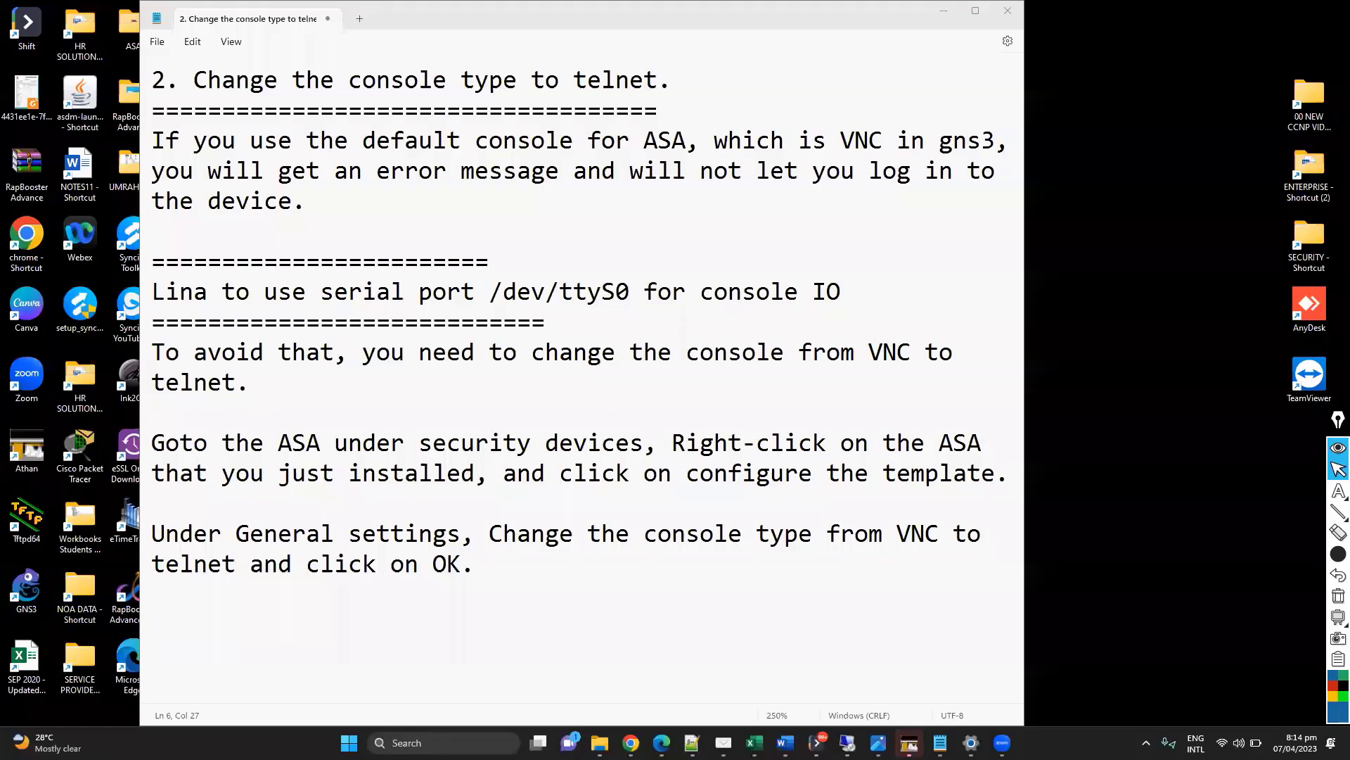
# Step: Maximize the Notepad notes on switching the ASA console to telnet, then return to the GNS3 session
pyautogui.moveTo(466, 10); pyautogui.dragTo(456, 101)
pyautogui.doubleClick(456, 101)
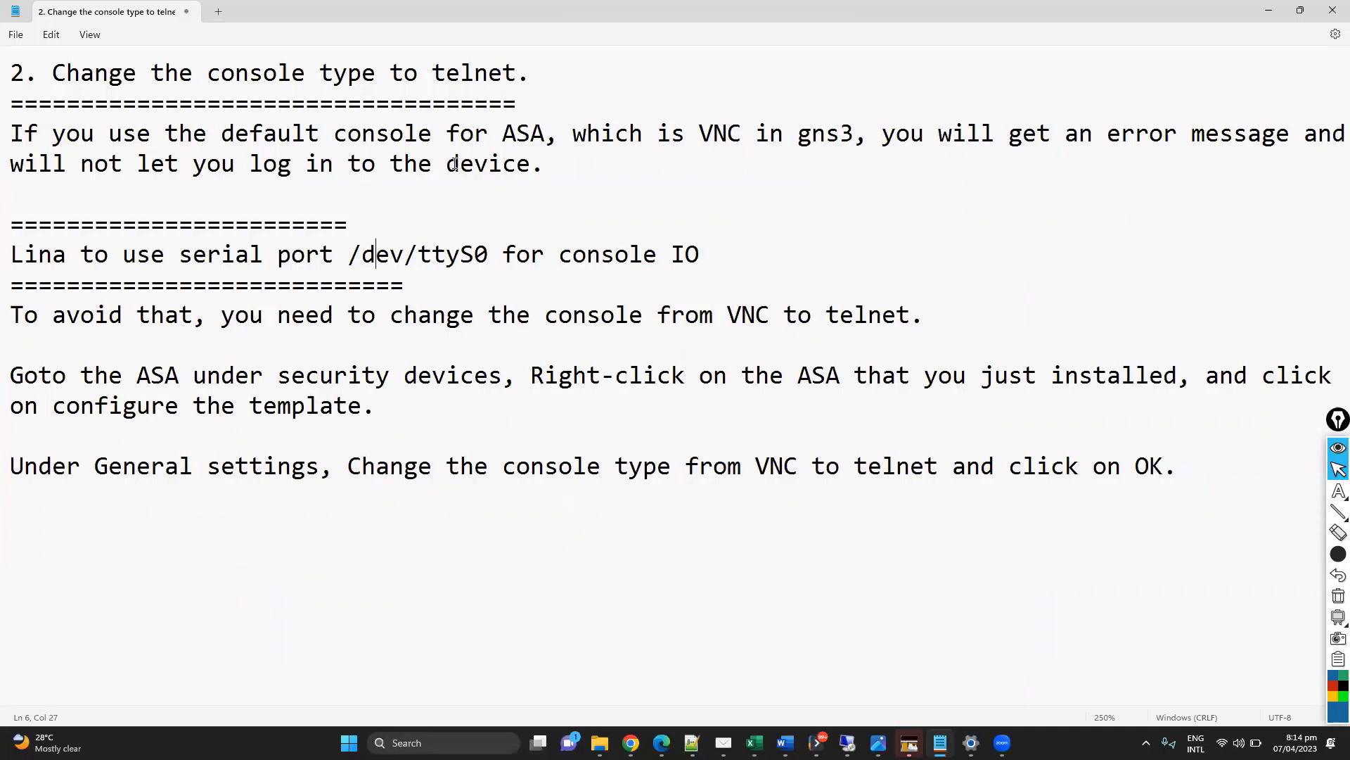
pyautogui.click(847, 742)
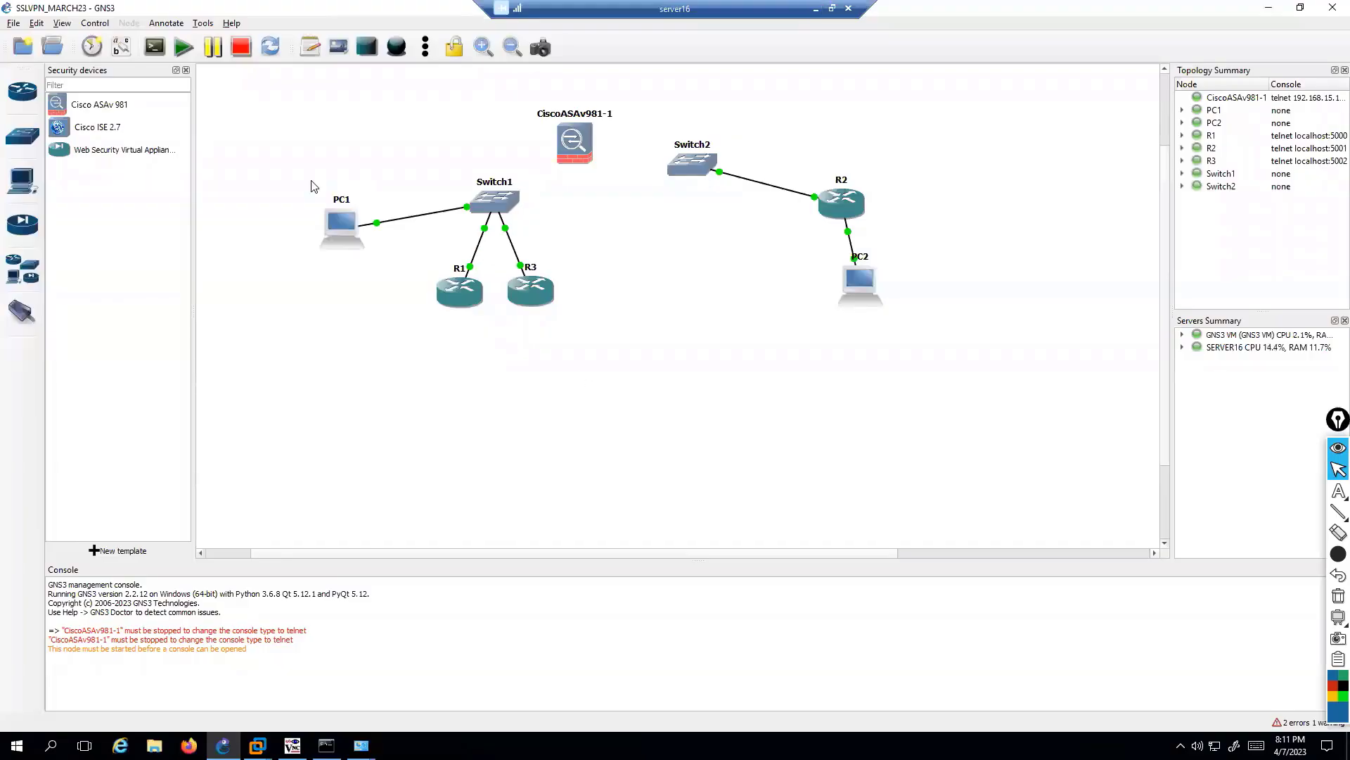
# Step: Place a Cisco ASAv 981 node on the canvas above PC1
pyautogui.click(116, 107)
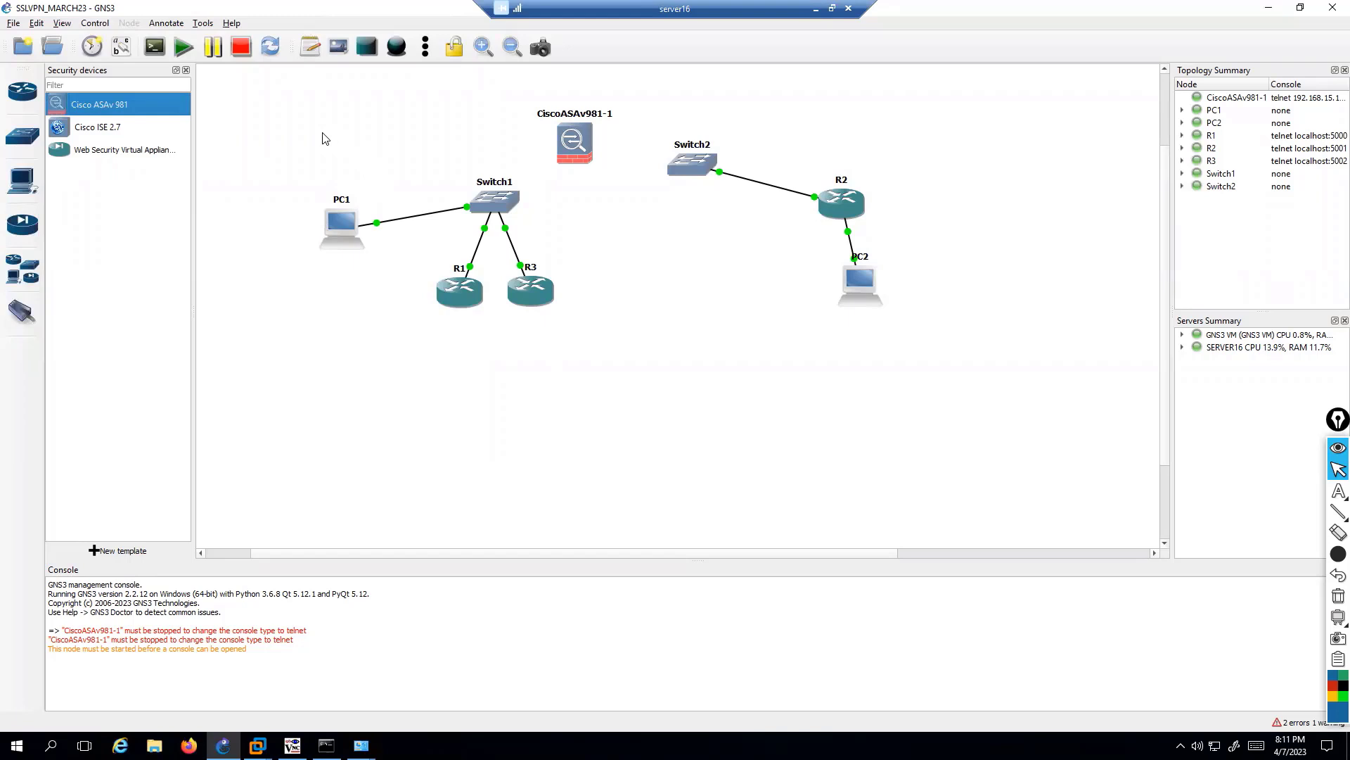
pyautogui.moveTo(109, 107); pyautogui.dragTo(276, 163)
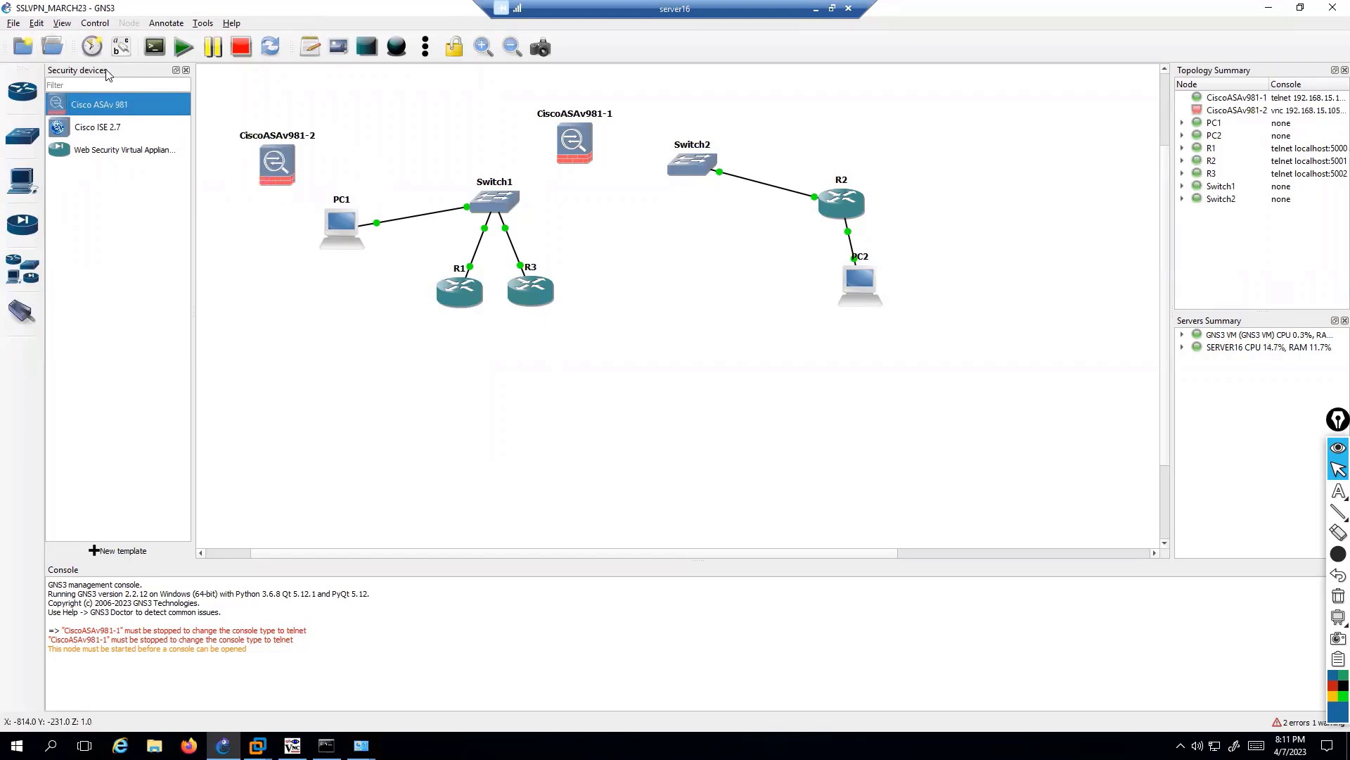
pyautogui.click(13, 22)
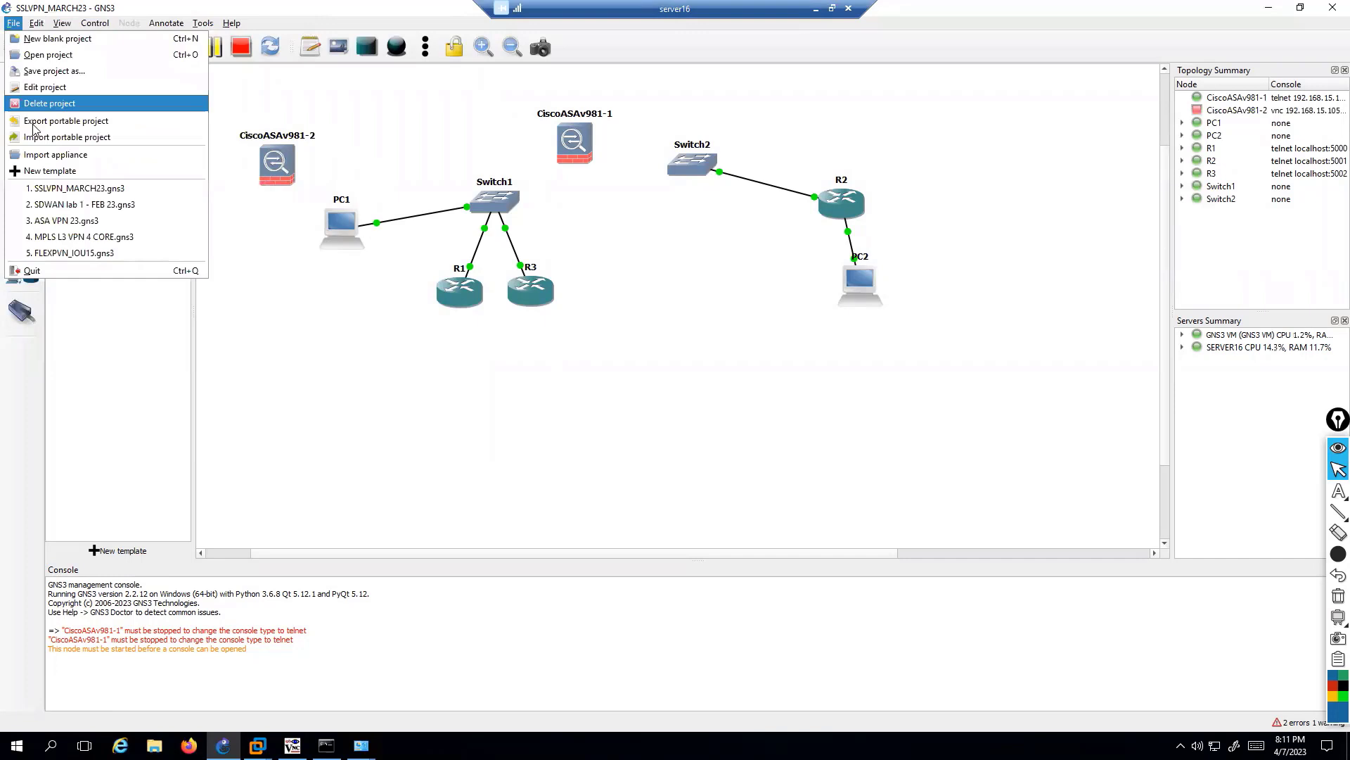
pyautogui.click(56, 155)
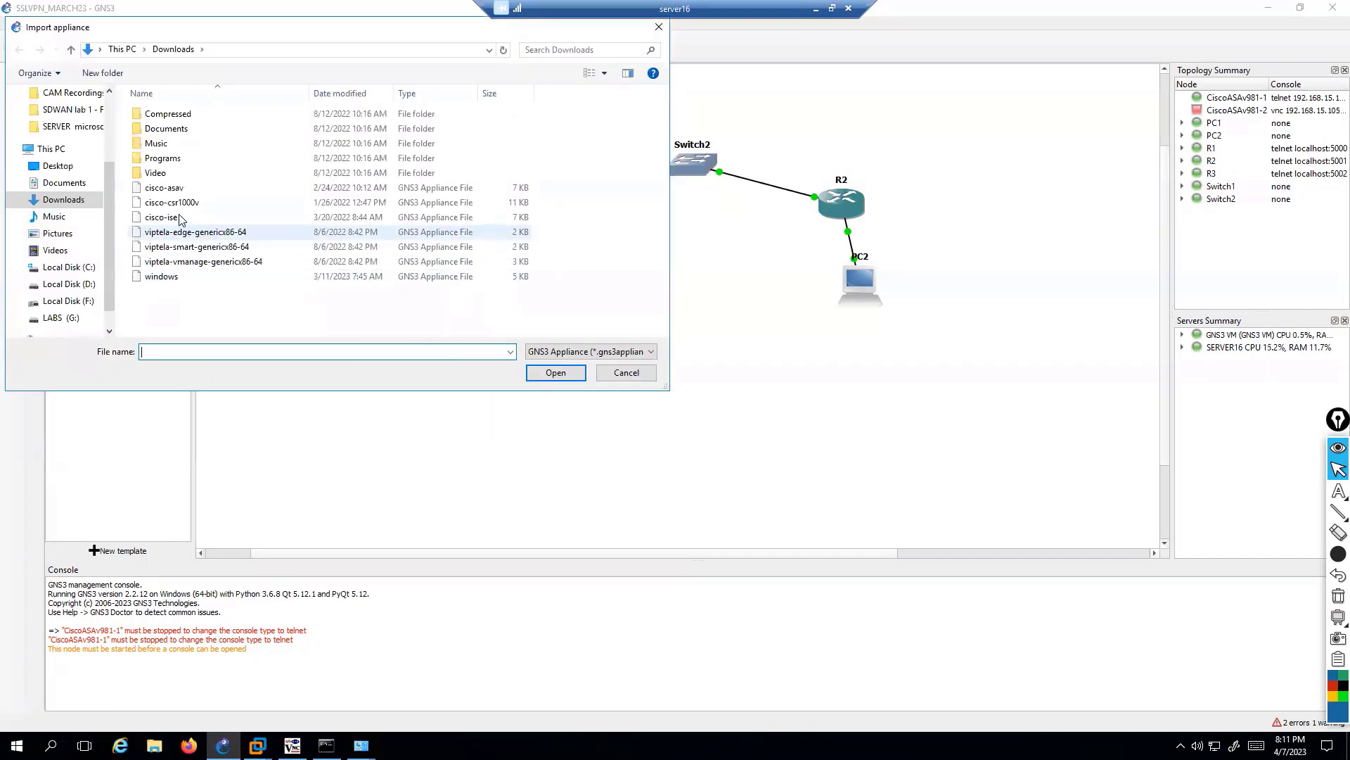
pyautogui.doubleClick(169, 187)
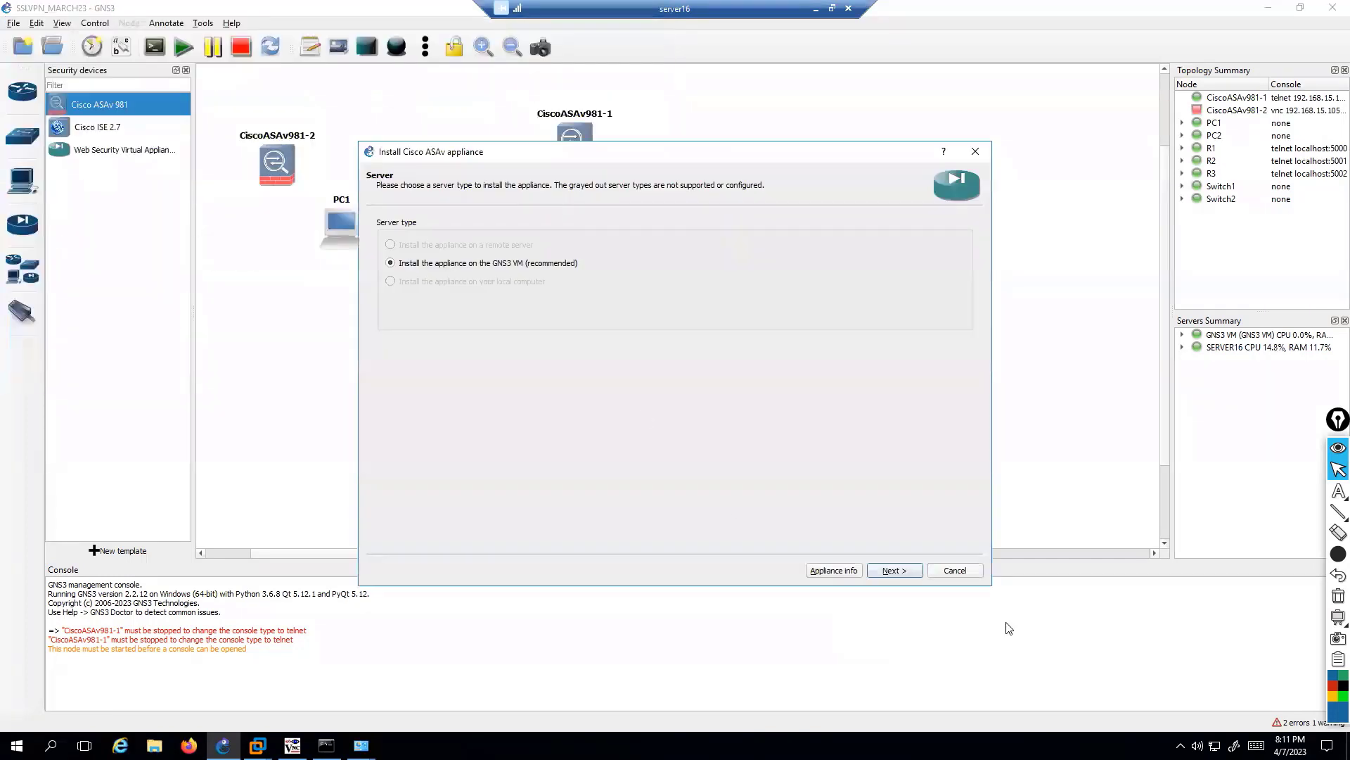
pyautogui.click(911, 570)
pyautogui.click(912, 570)
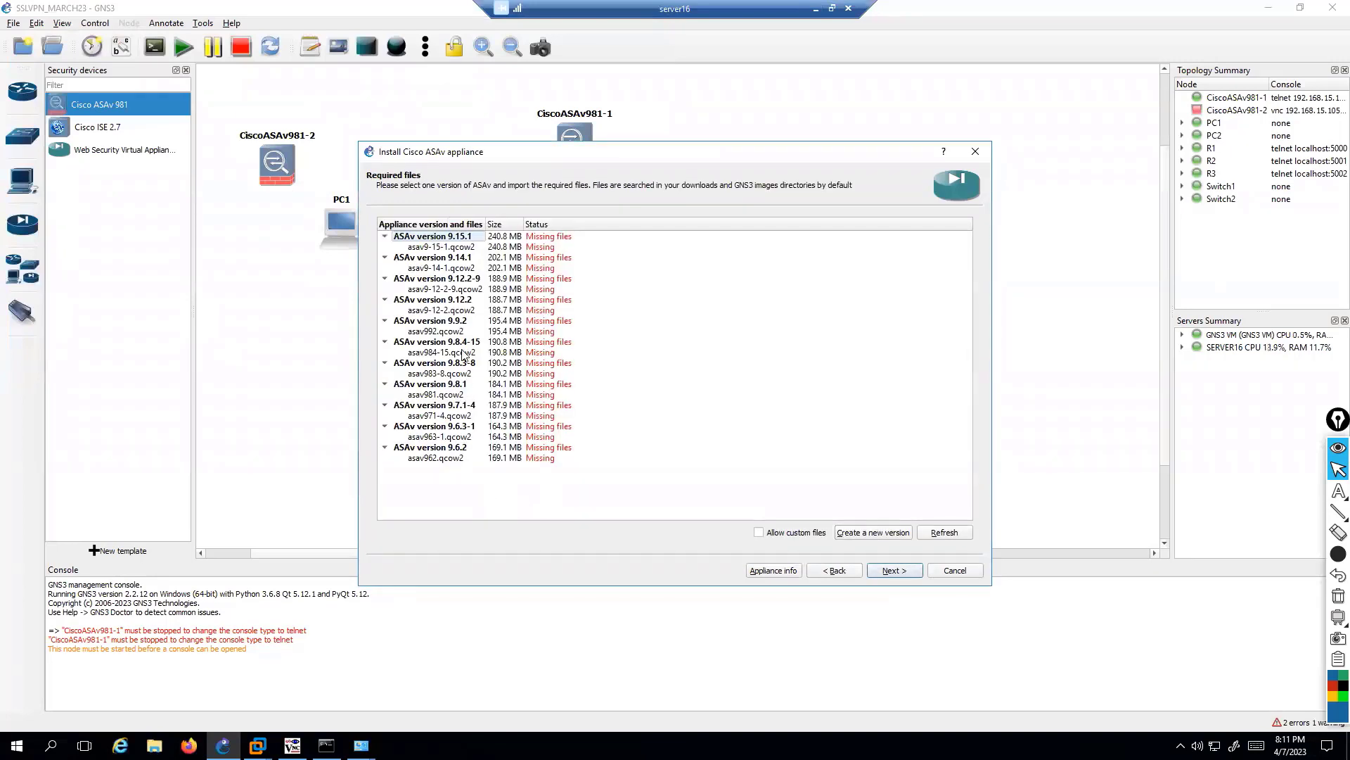
pyautogui.click(857, 534)
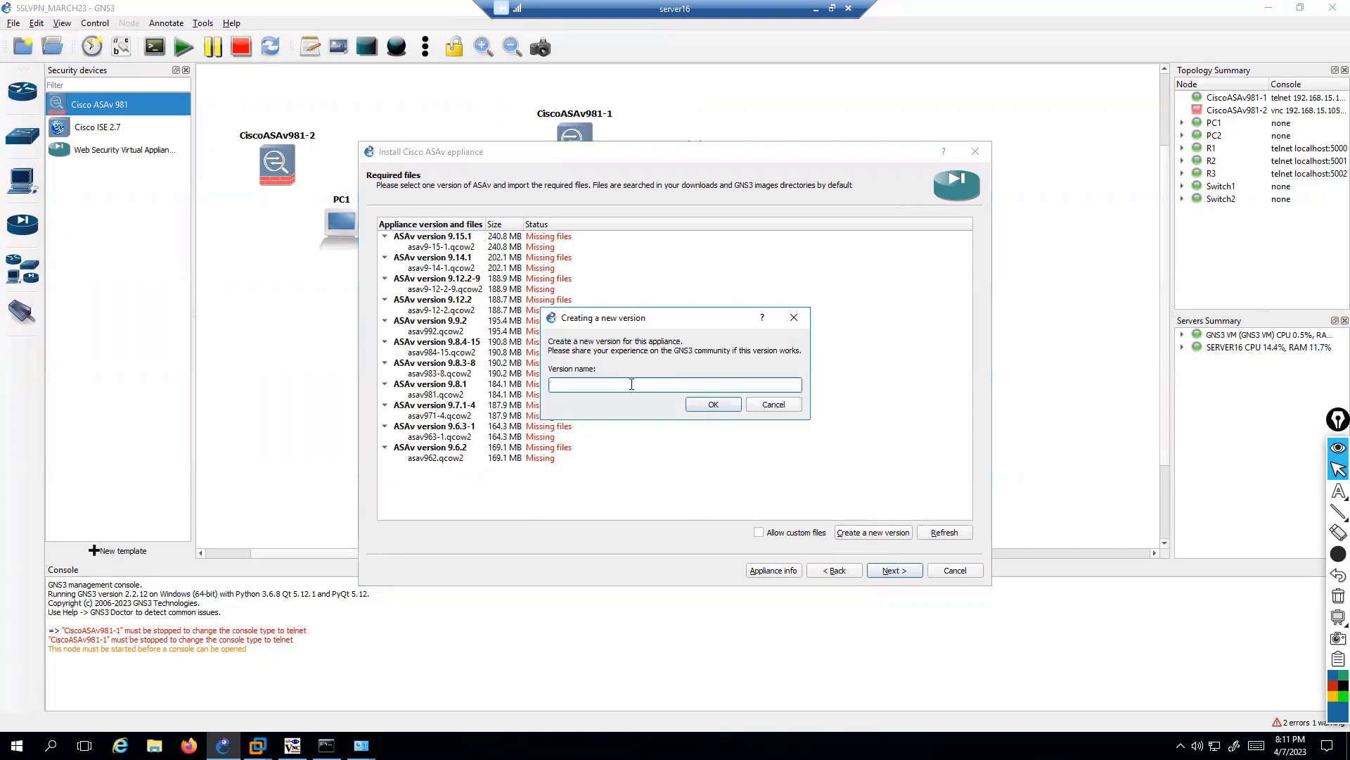
pyautogui.write('982')
pyautogui.click(726, 408)
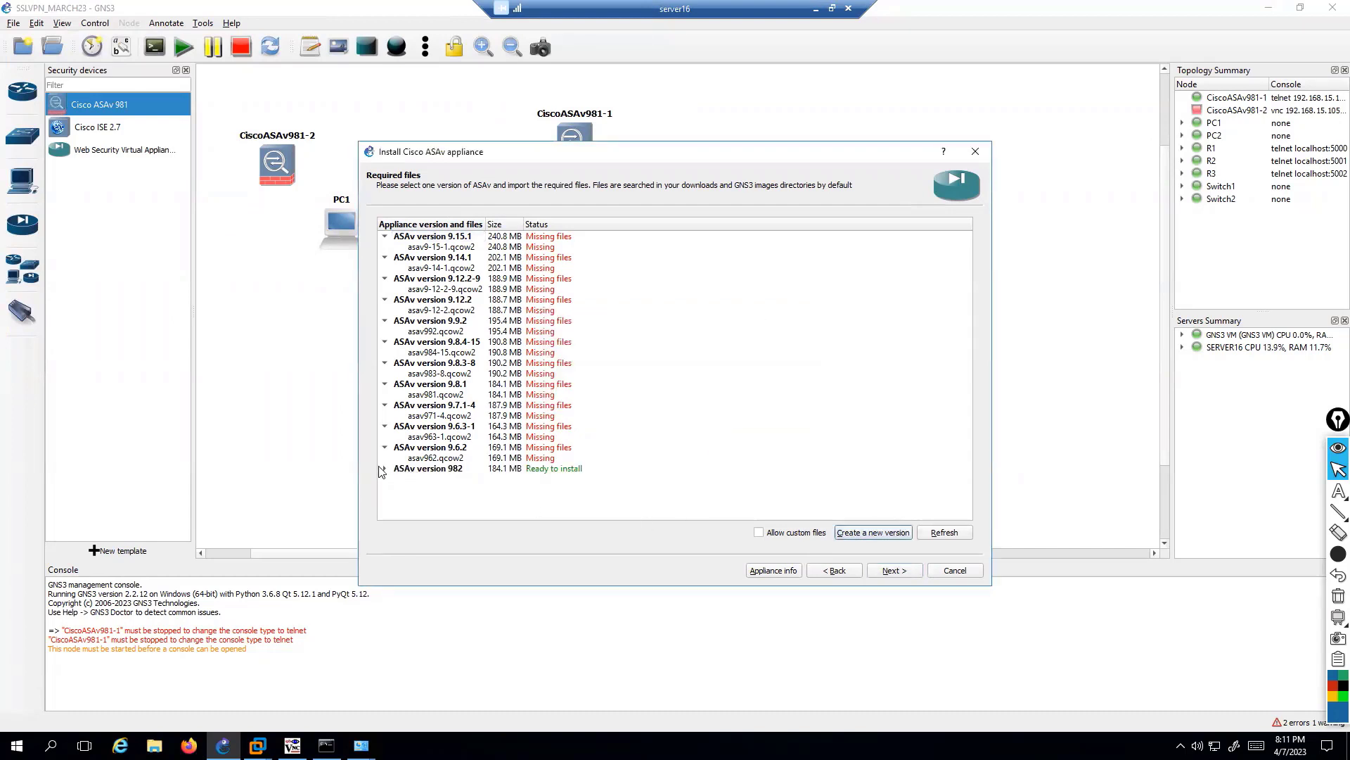
pyautogui.click(436, 479)
pyautogui.click(416, 532)
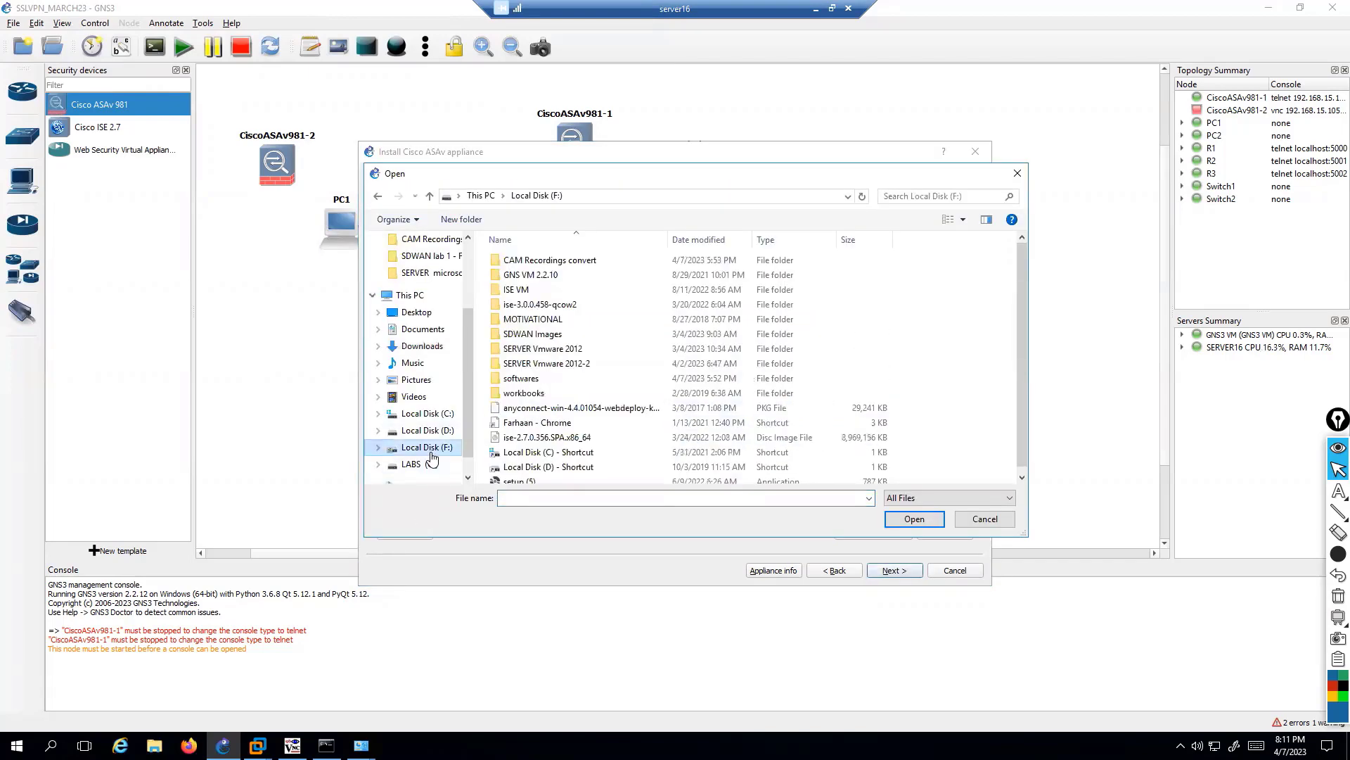
pyautogui.click(431, 448)
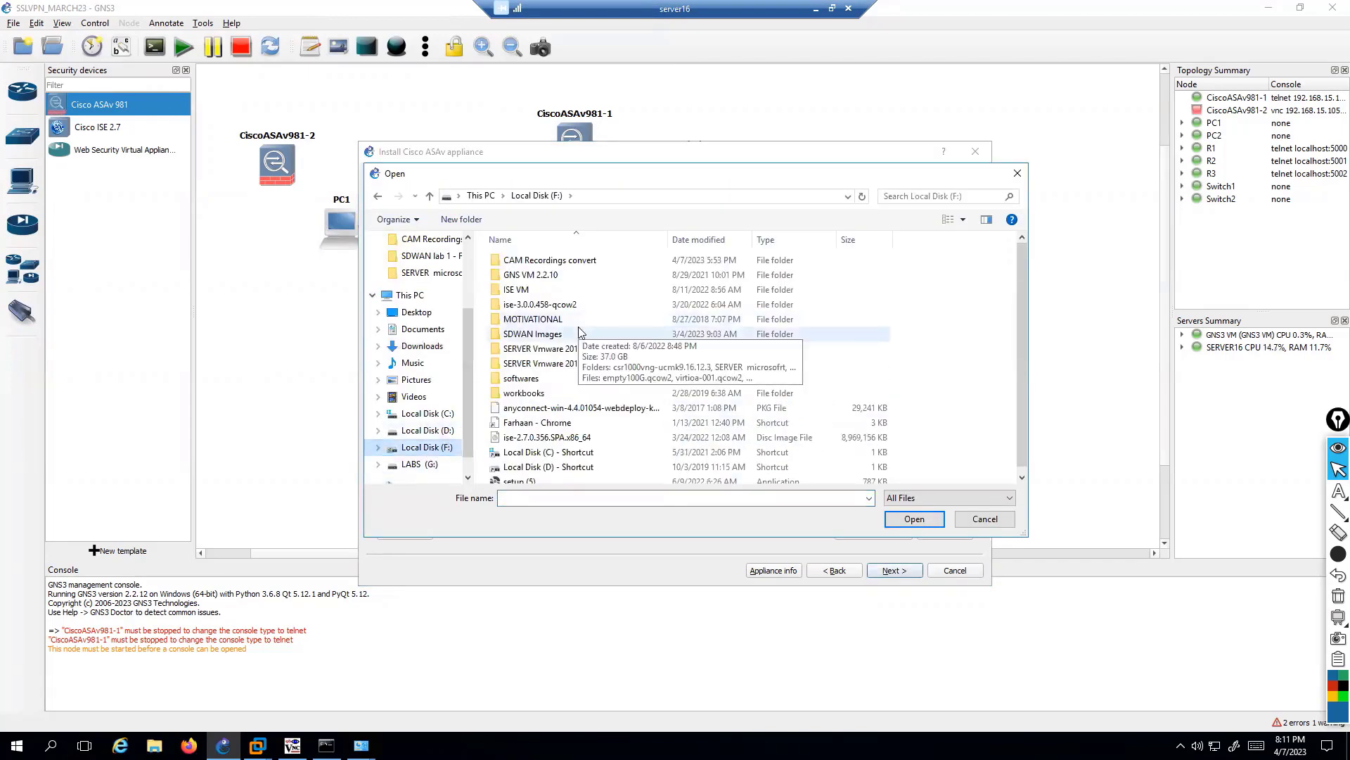
pyautogui.doubleClick(545, 380)
pyautogui.doubleClick(526, 260)
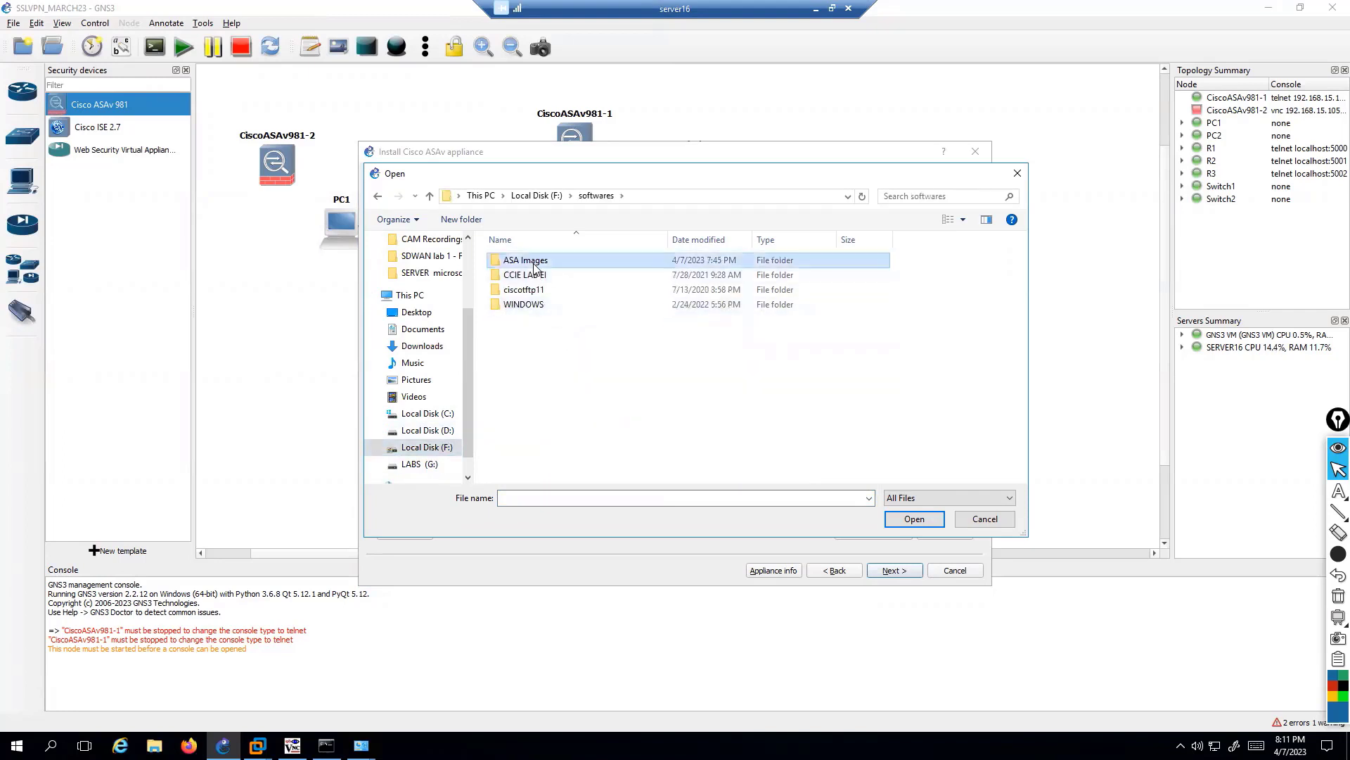
pyautogui.doubleClick(541, 349)
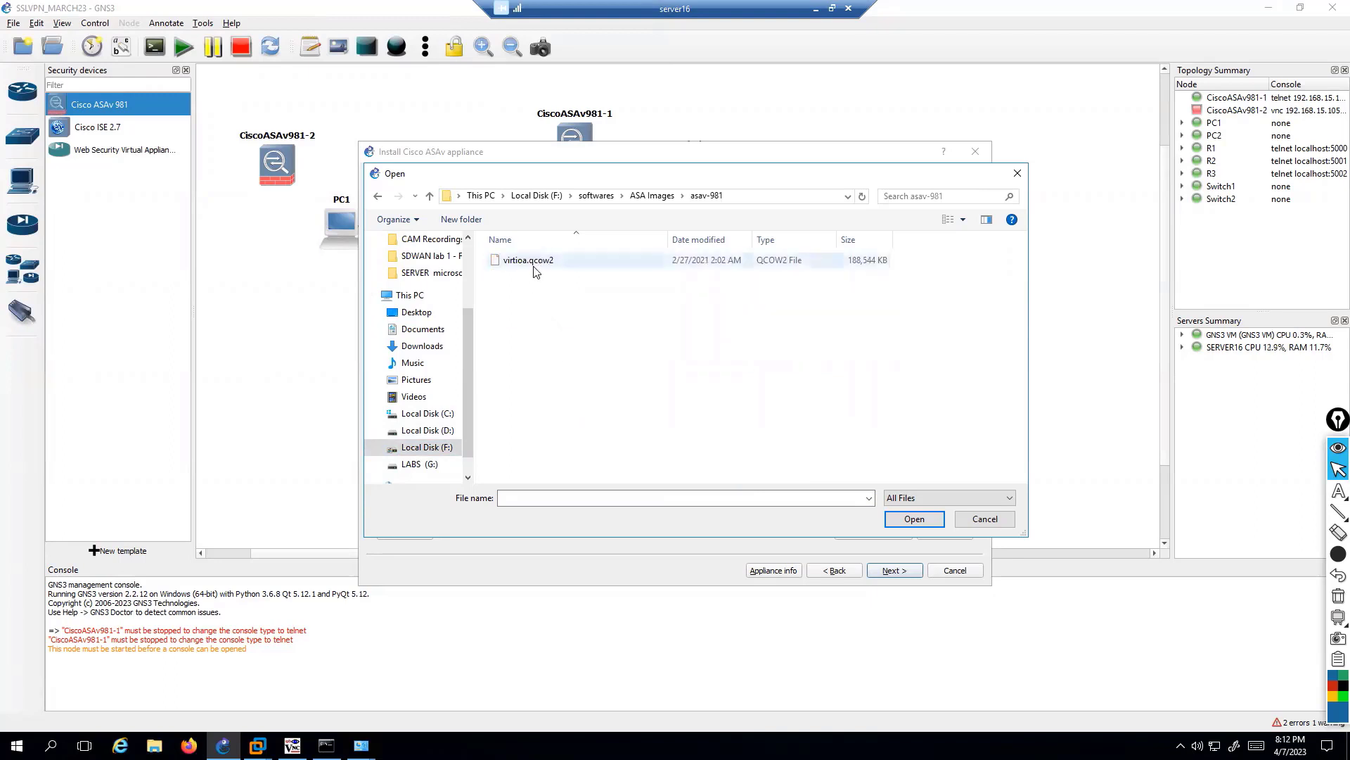
pyautogui.click(986, 519)
pyautogui.click(952, 570)
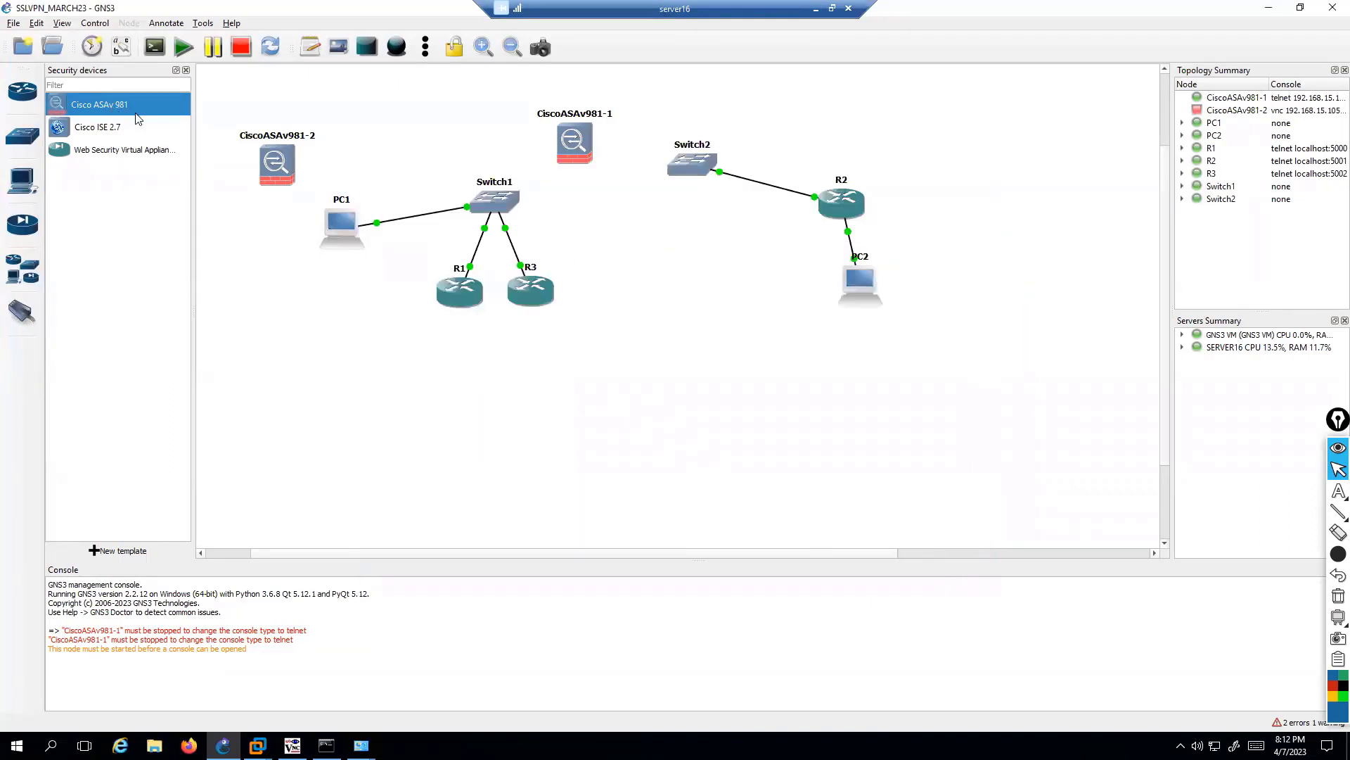
# Step: Move CiscoASAv981-2 below R2 on the topology canvas
pyautogui.moveTo(277, 174); pyautogui.dragTo(786, 383)
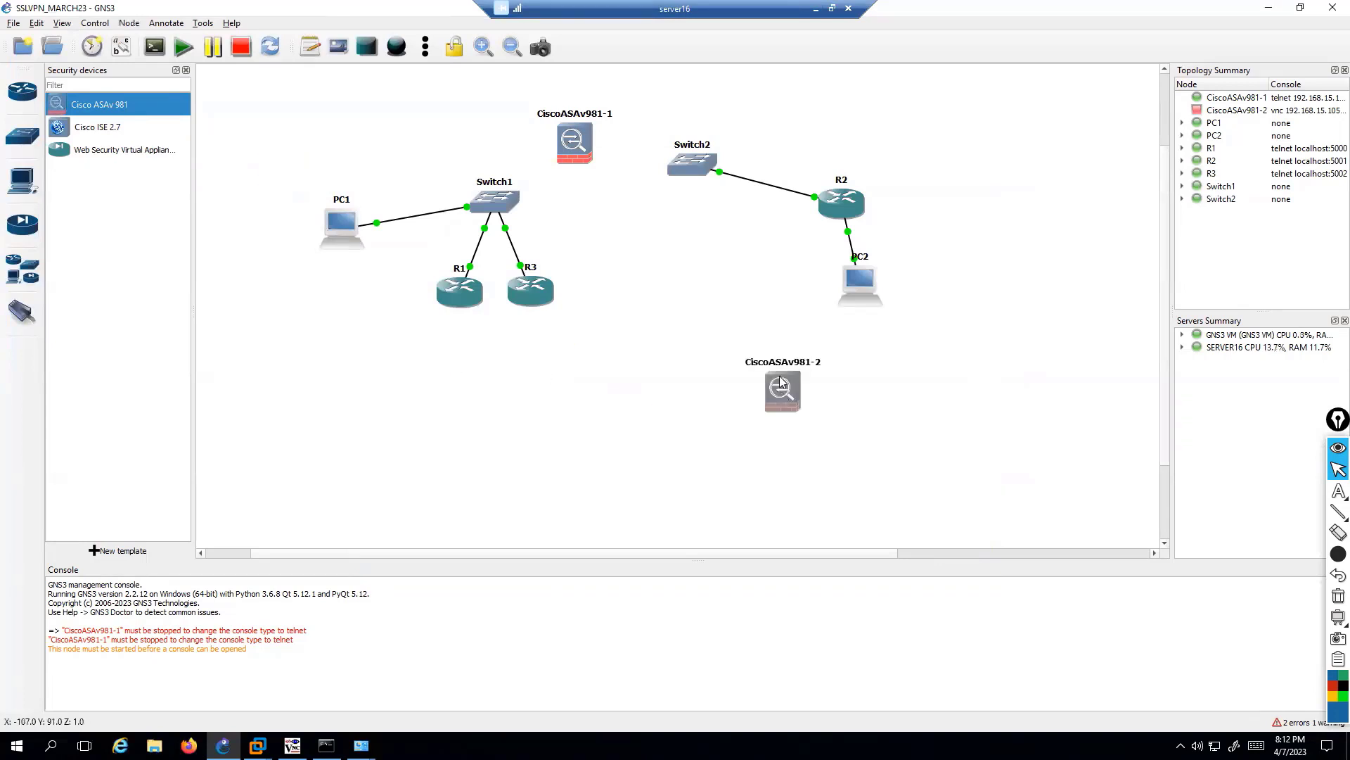
pyautogui.rightClick(785, 383)
pyautogui.click(687, 421)
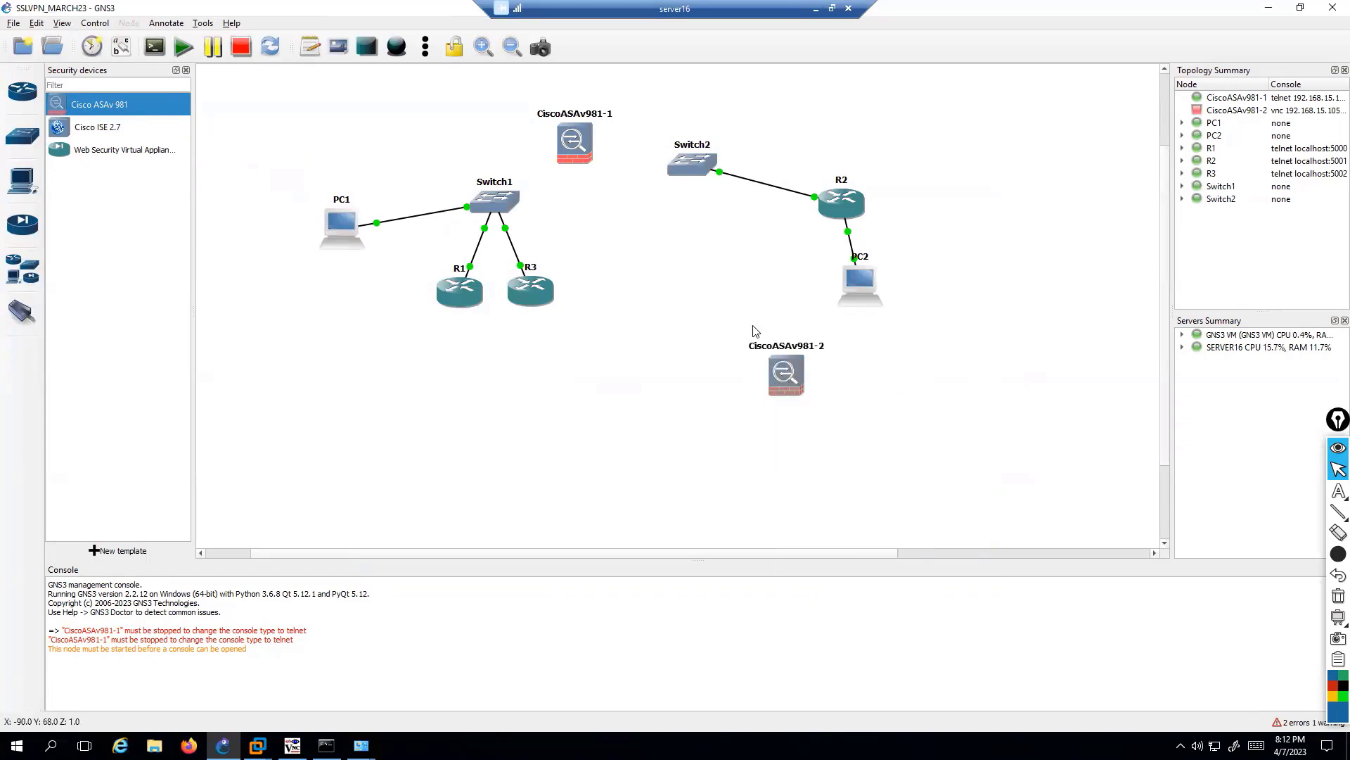
pyautogui.moveTo(512, 105); pyautogui.dragTo(619, 206)
pyautogui.click(619, 206)
# Step: Start CiscoASAv981-2 and open its VNC console showing the GRUB menu
pyautogui.rightClick(783, 384)
pyautogui.click(818, 419)
pyautogui.rightClick(796, 380)
pyautogui.click(807, 402)
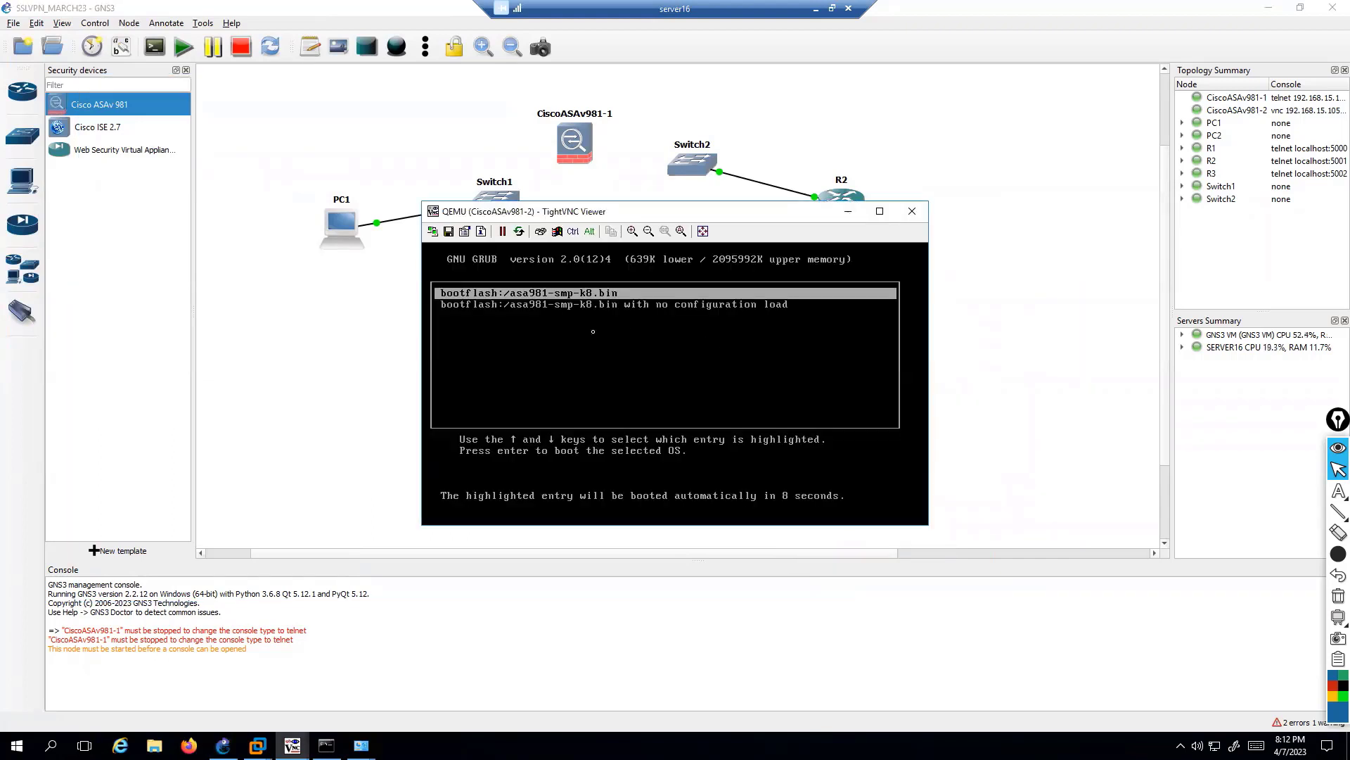
# Step: Boot asa981-smp-k8.bin from GRUB, repositioning and enlarging the TightVNC console while it loads
pyautogui.press('Return')
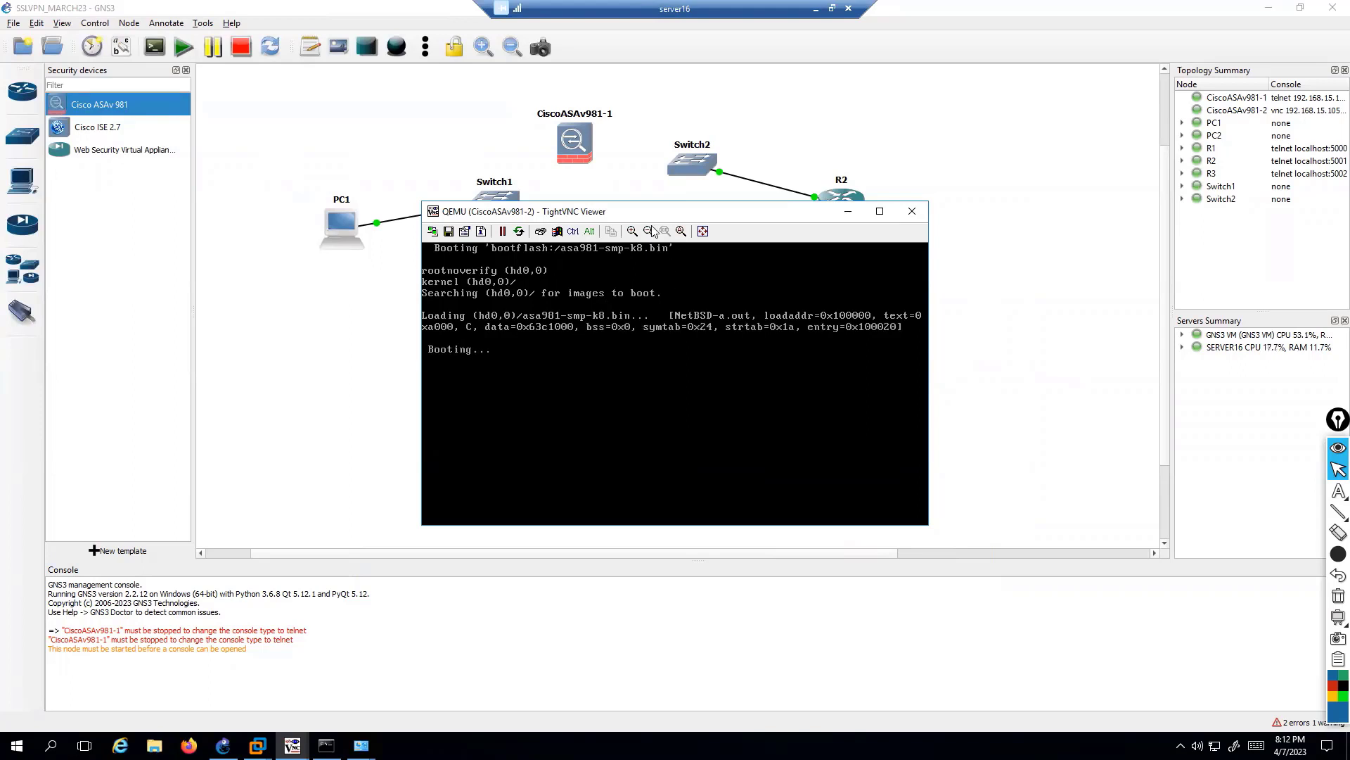
pyautogui.moveTo(657, 212); pyautogui.dragTo(760, 229)
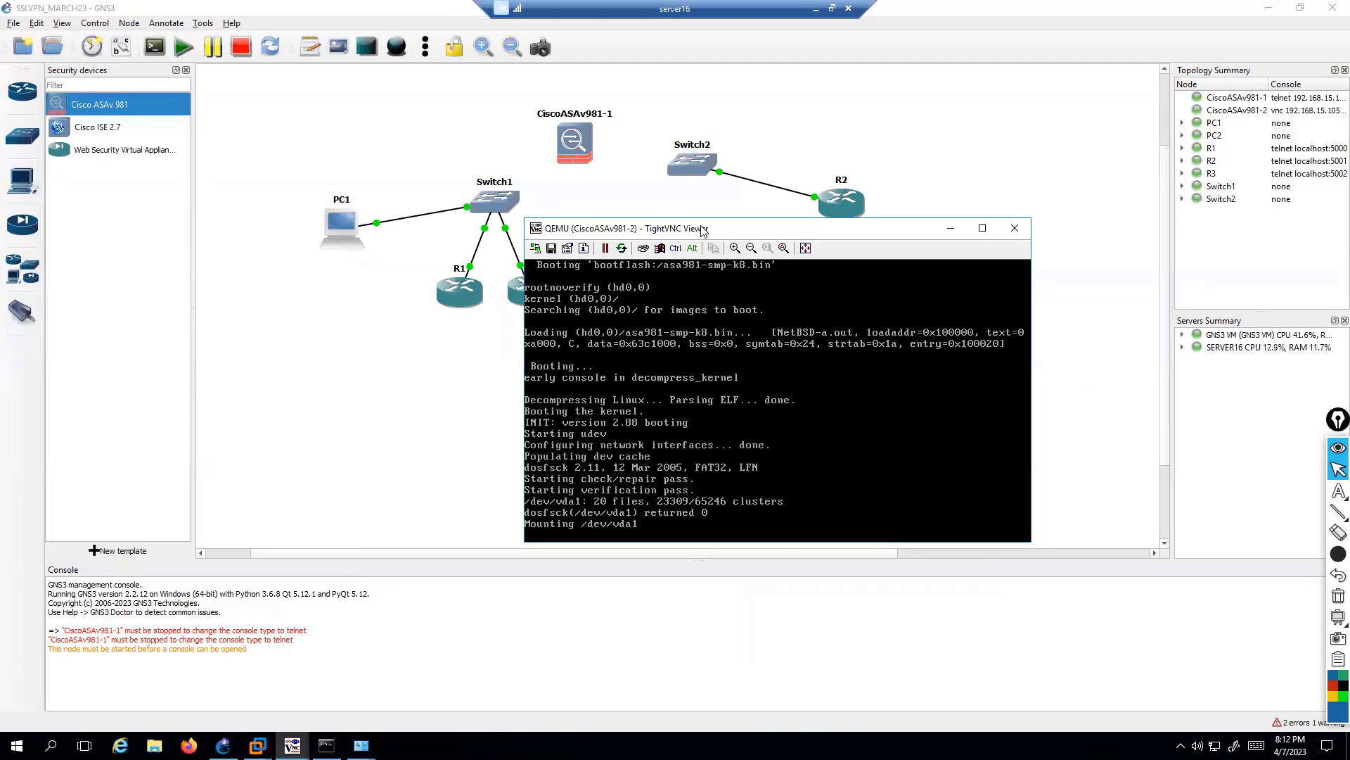
pyautogui.moveTo(702, 228); pyautogui.dragTo(712, 193)
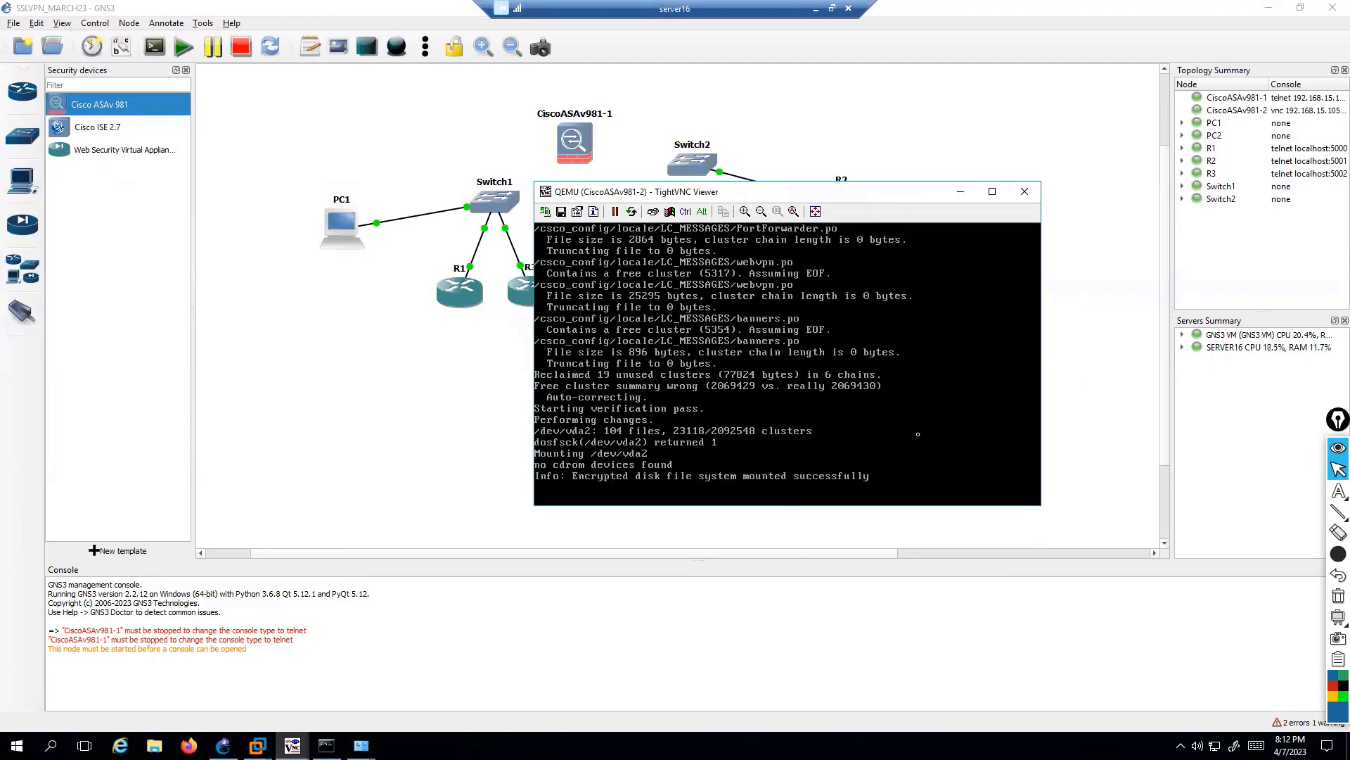
pyautogui.moveTo(1034, 504); pyautogui.dragTo(1100, 533)
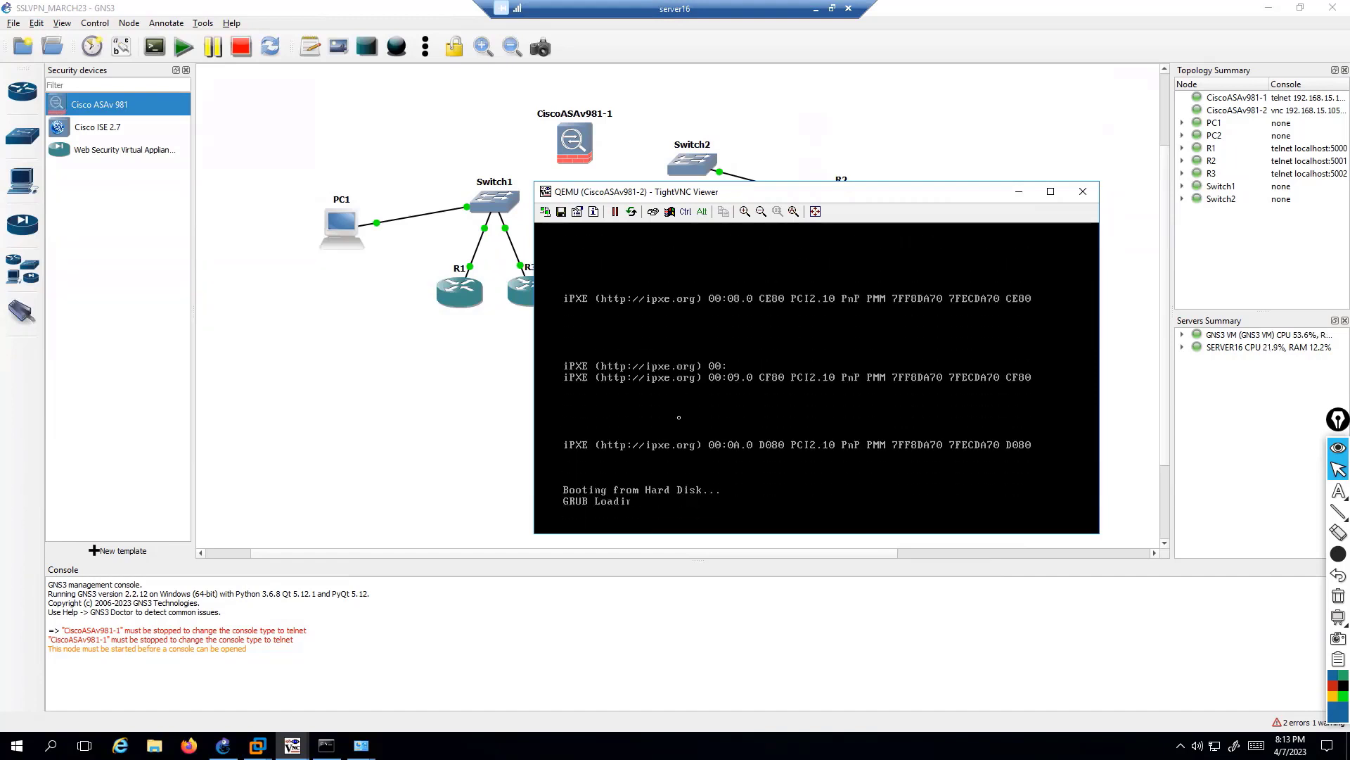
pyautogui.press('Return')
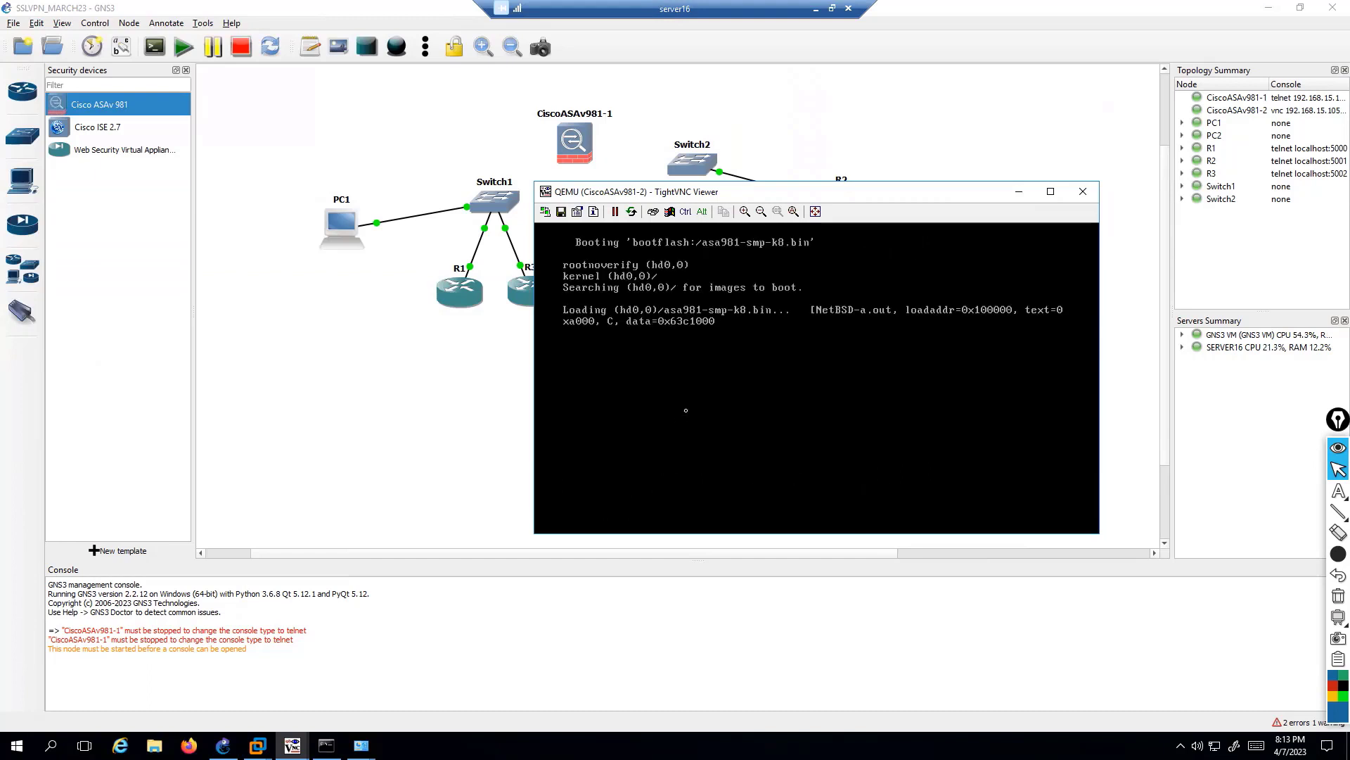
pyautogui.moveTo(724, 194); pyautogui.dragTo(734, 174)
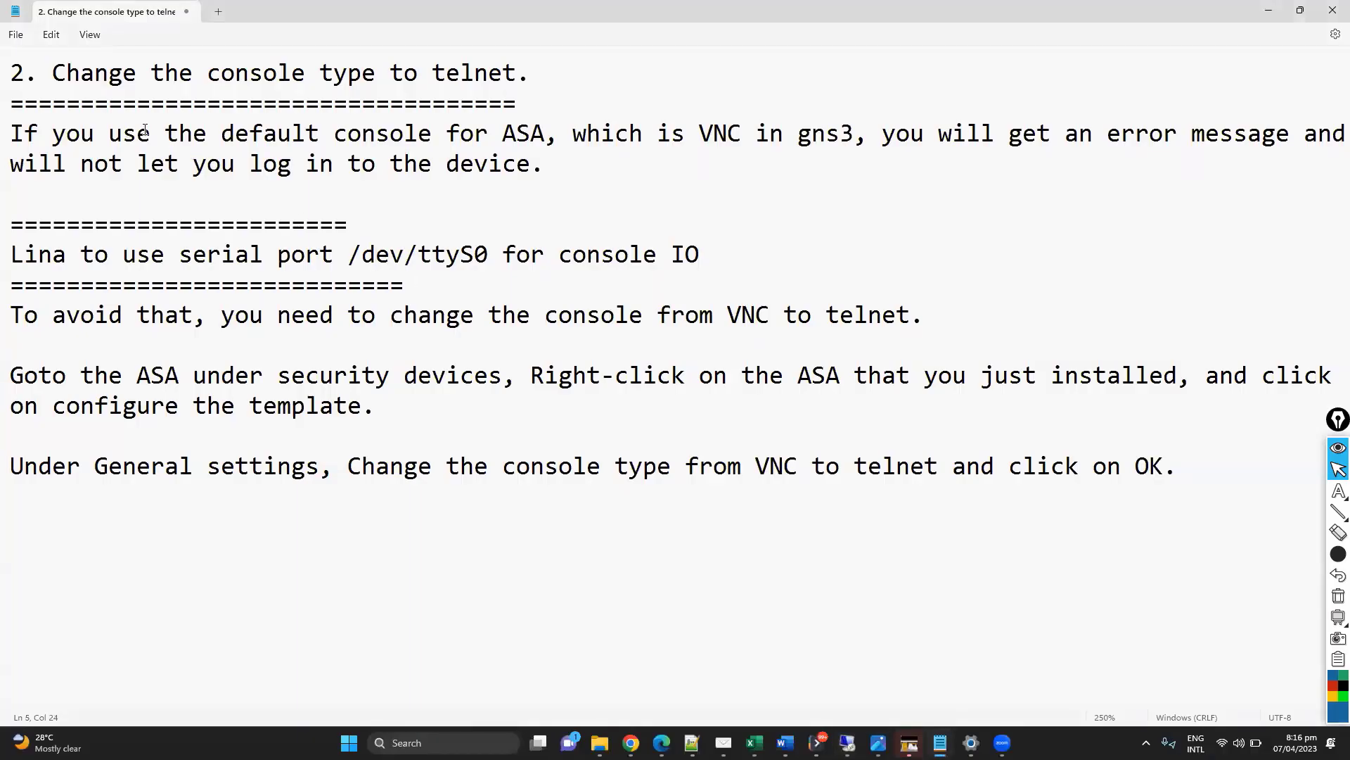
# Step: Highlight 'console type to telnet.' in the Notepad heading, then return to the GNS3 session
pyautogui.moveTo(137, 73); pyautogui.dragTo(491, 76)
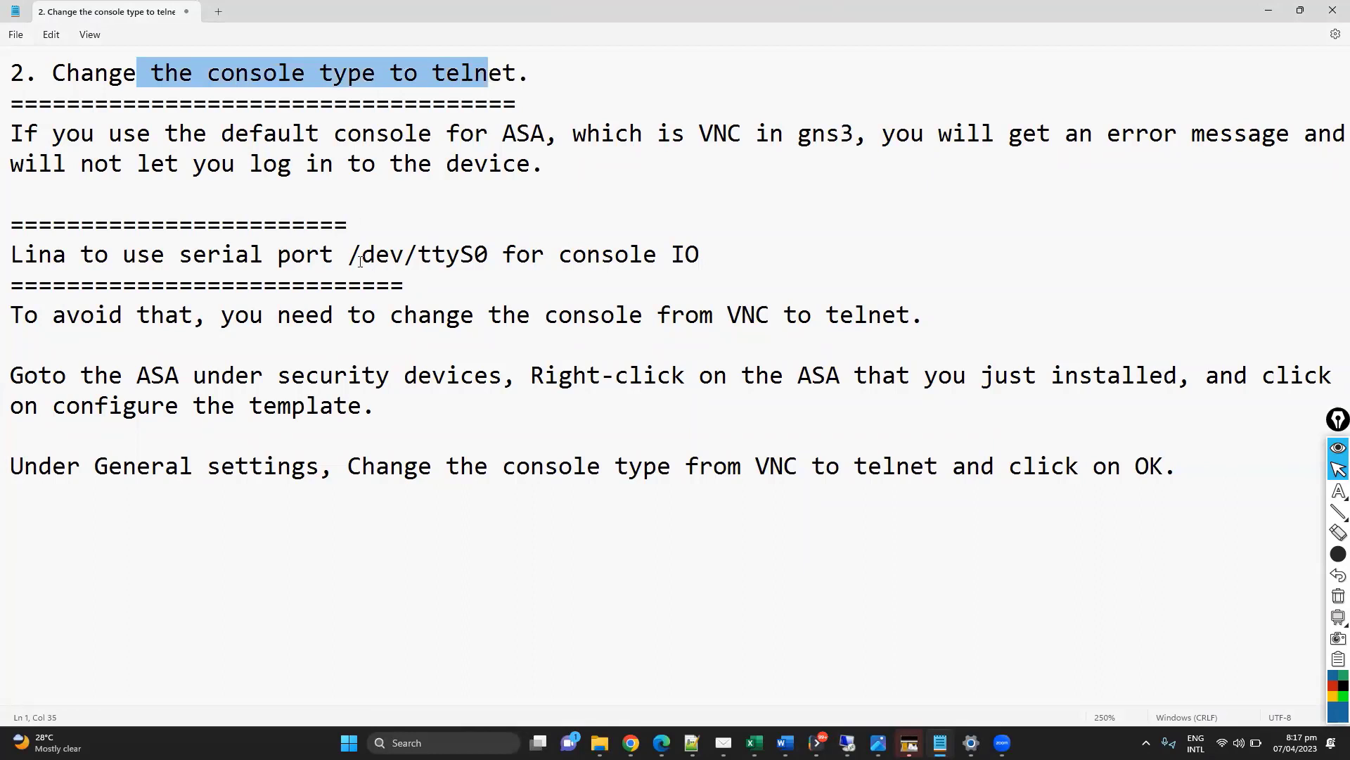
pyautogui.moveTo(235, 73); pyautogui.dragTo(530, 74)
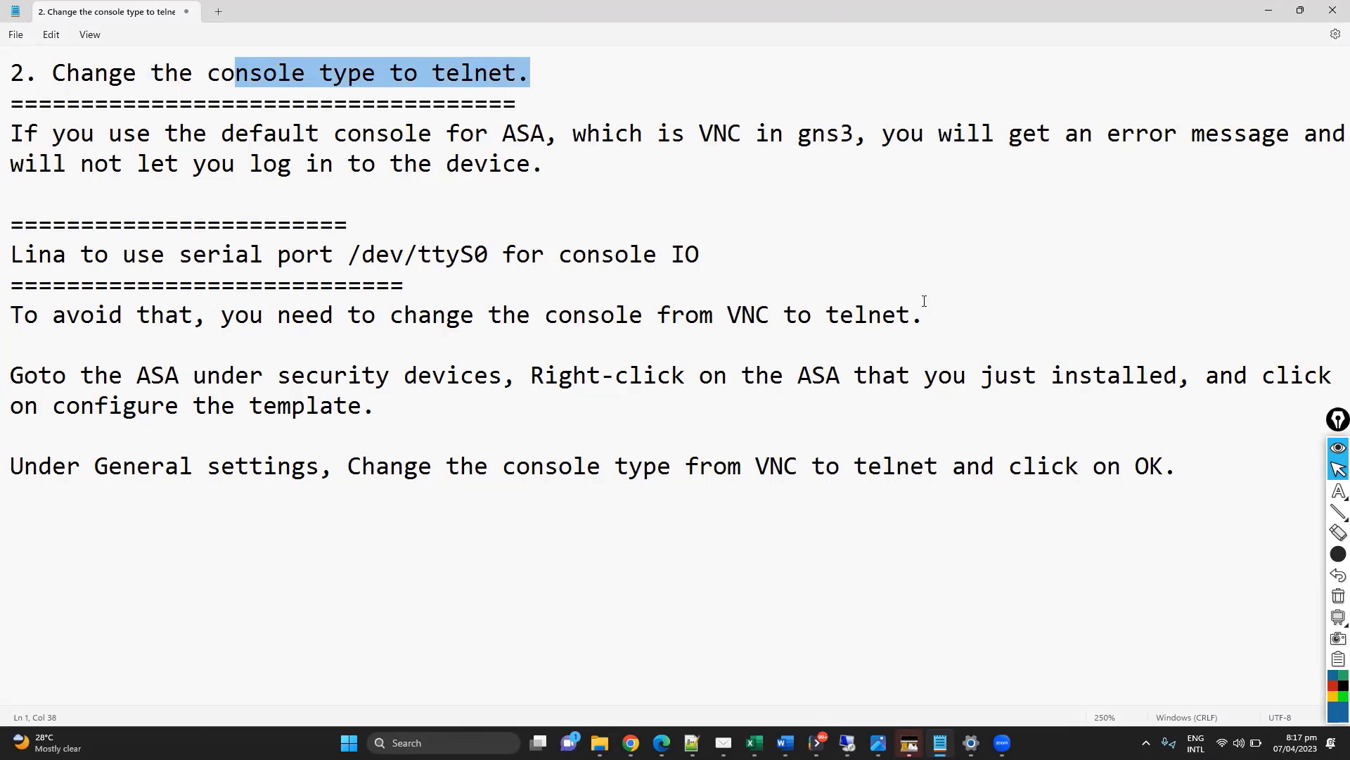
pyautogui.press('super+Down')
pyautogui.press('super+Down')
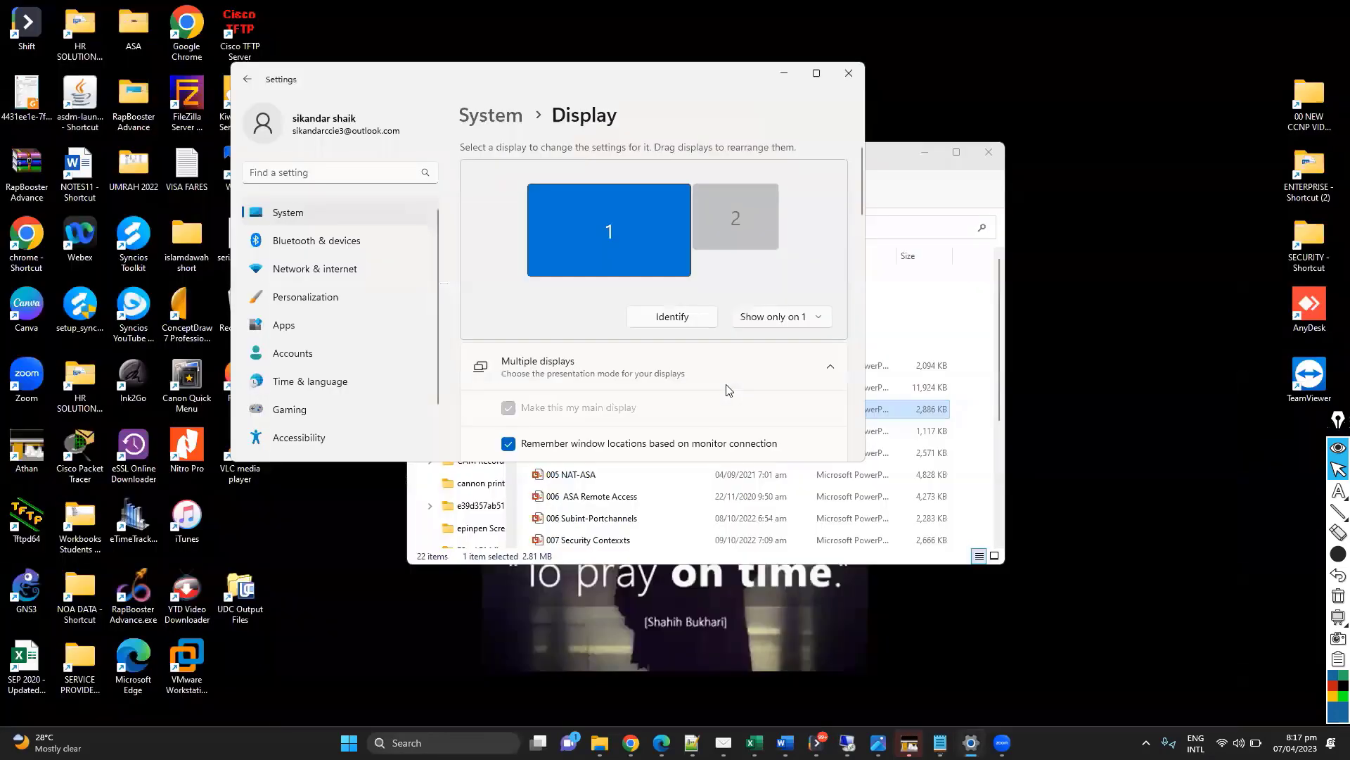
pyautogui.click(940, 742)
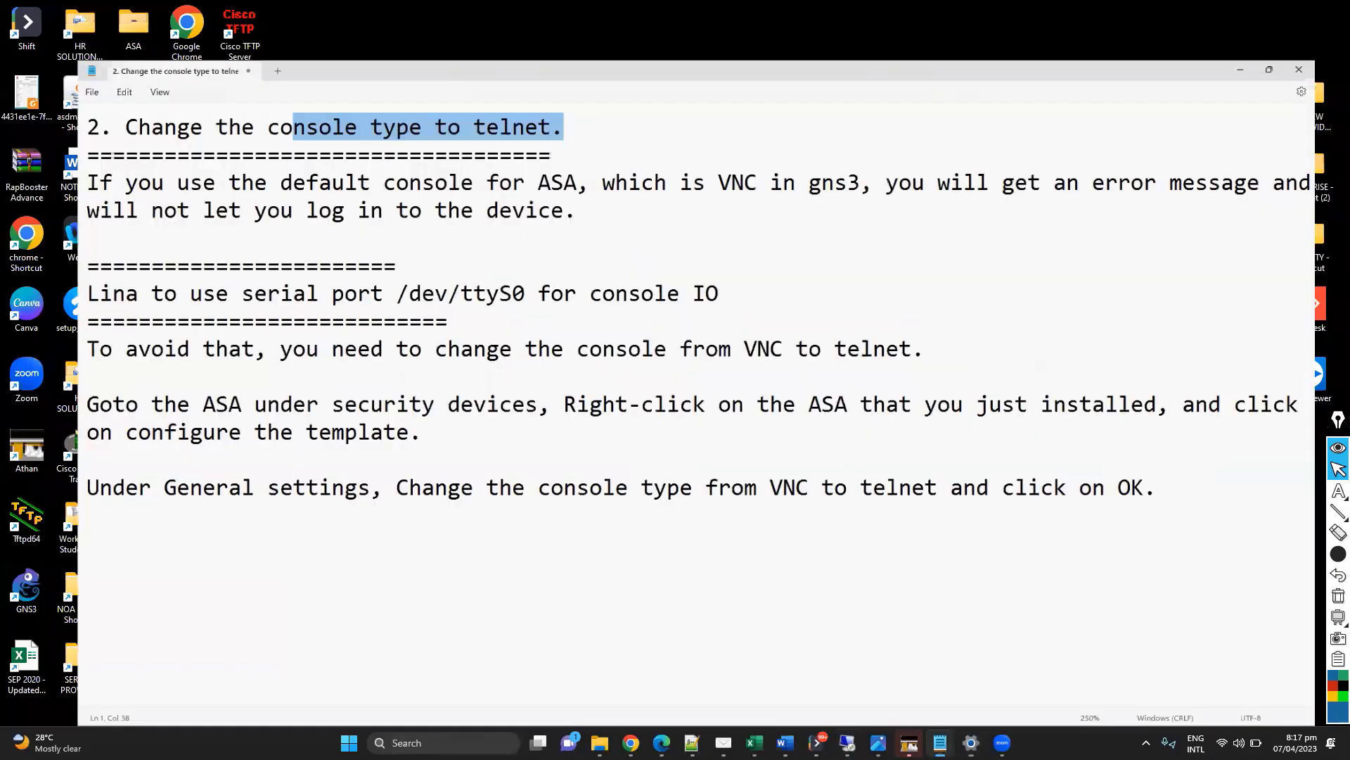
pyautogui.click(837, 731)
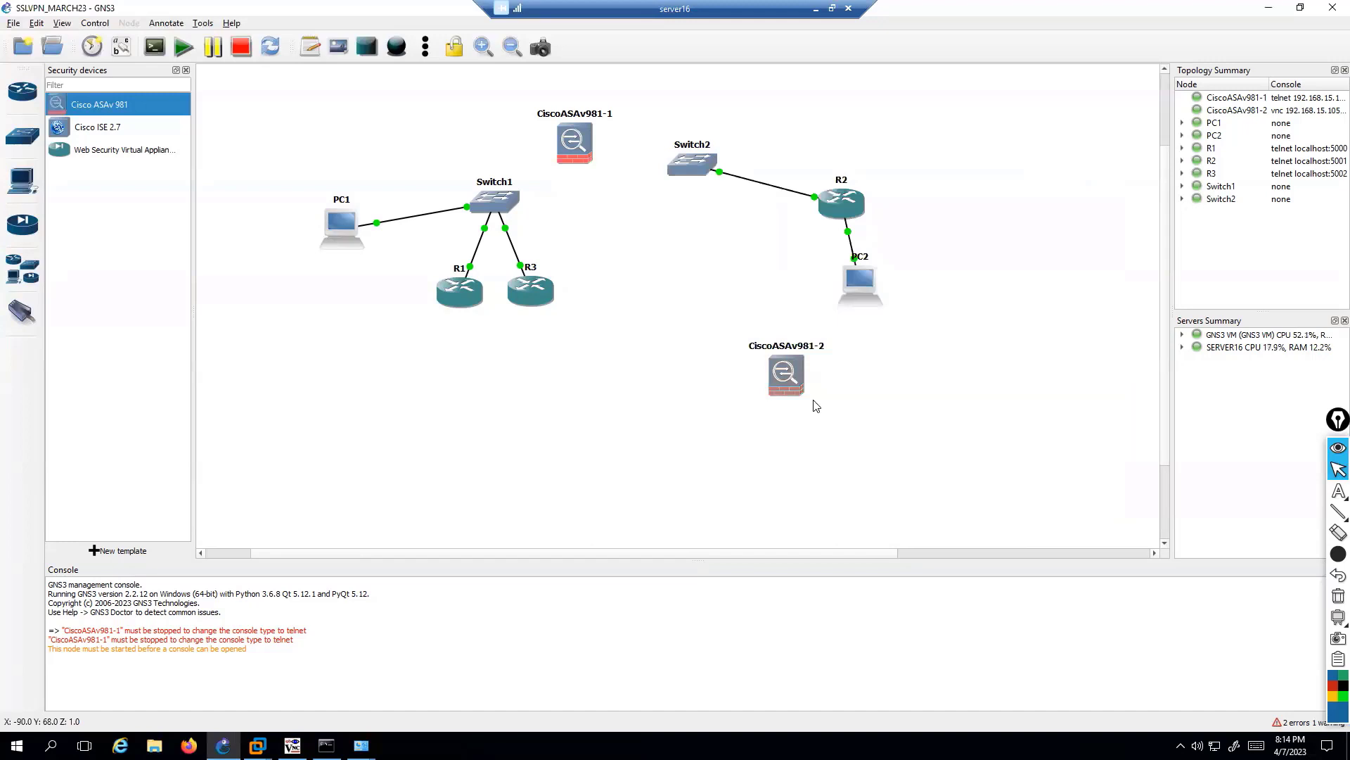
# Step: Stop CiscoASAv981-2 and check its vnc console type in Configure without changing it
pyautogui.rightClick(788, 373)
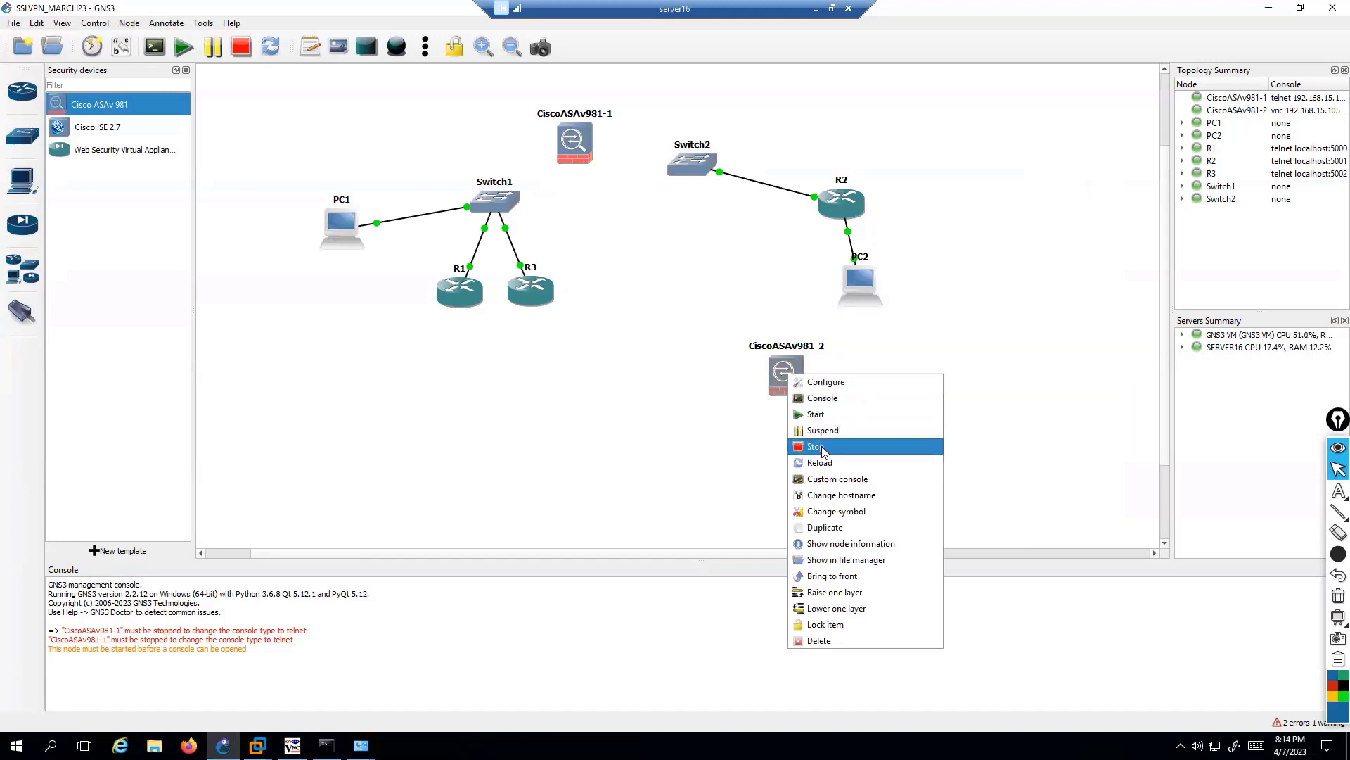
pyautogui.click(822, 447)
pyautogui.rightClick(778, 384)
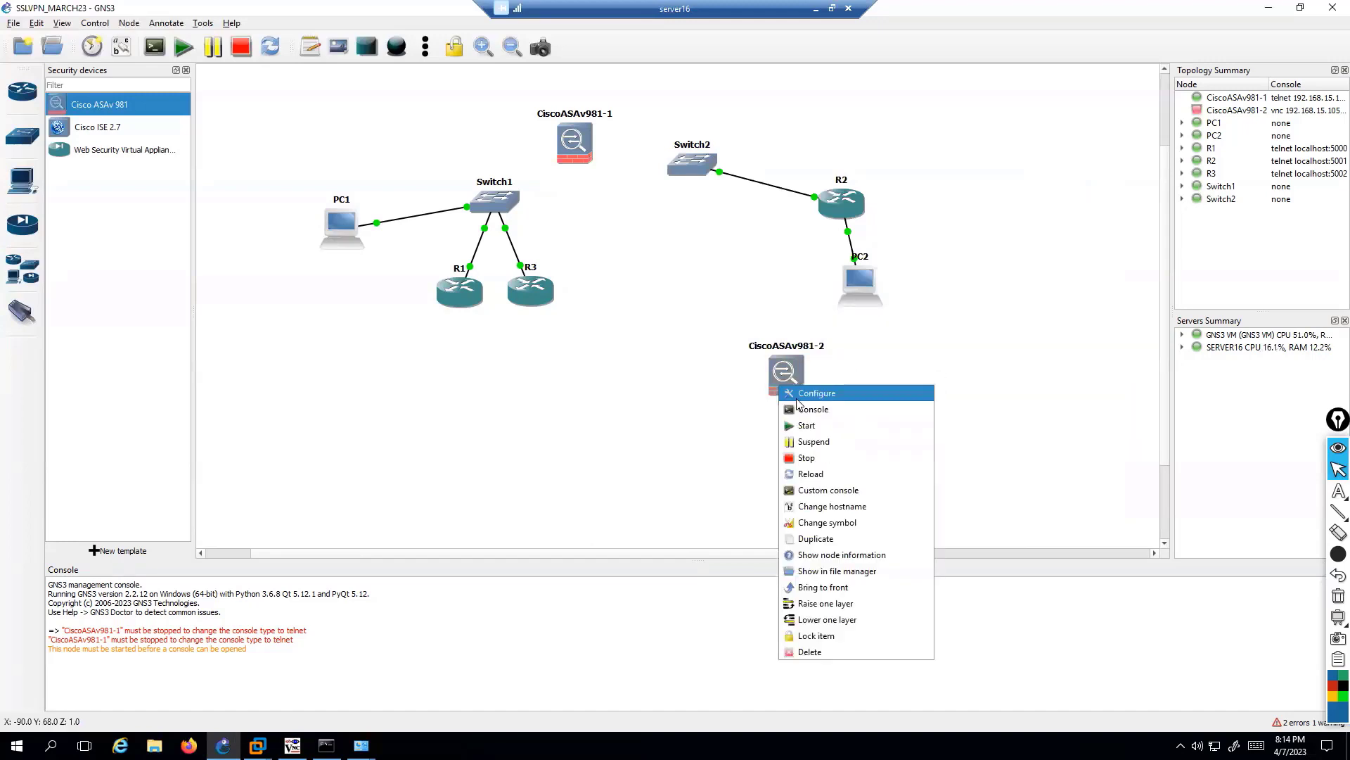
pyautogui.click(780, 401)
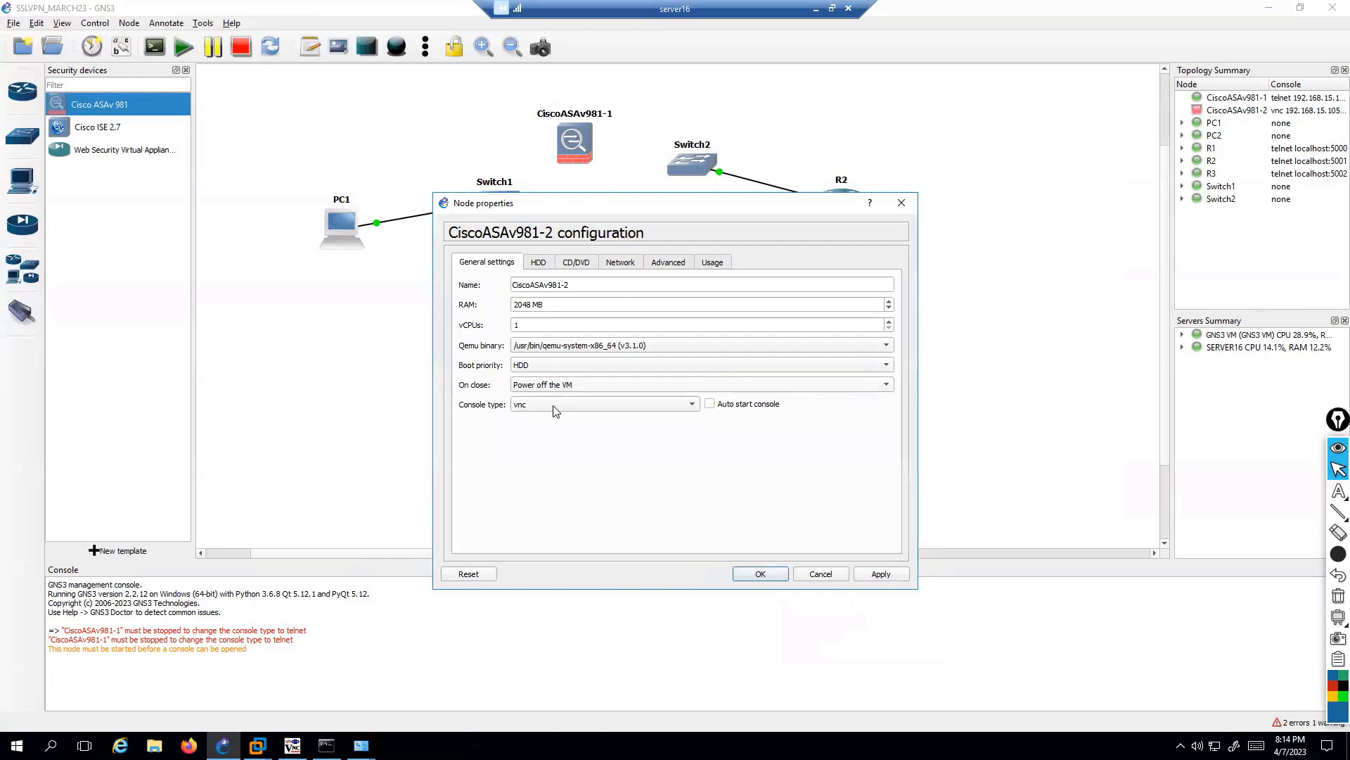
pyautogui.click(552, 405)
pyautogui.click(820, 573)
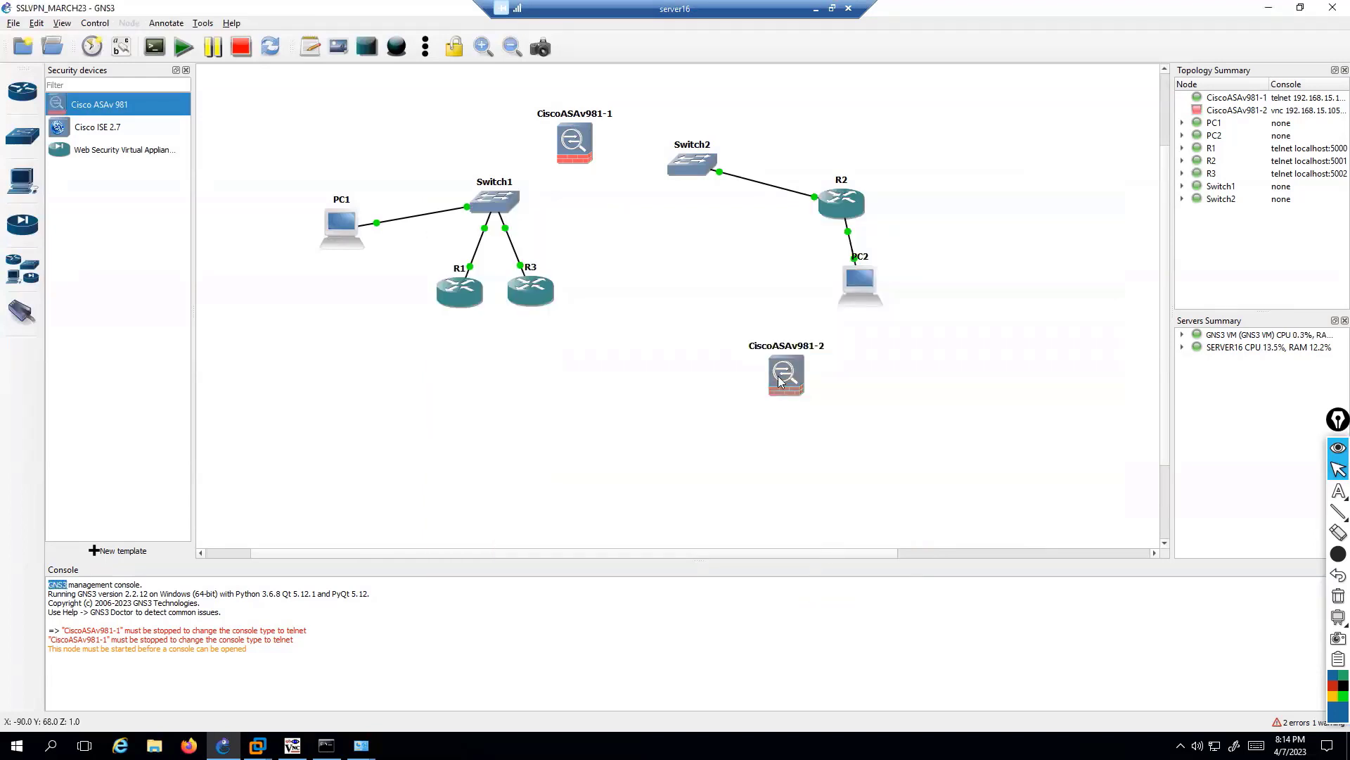
# Step: Permanently delete CiscoASAv981-2 from the topology
pyautogui.rightClick(780, 380)
pyautogui.click(815, 642)
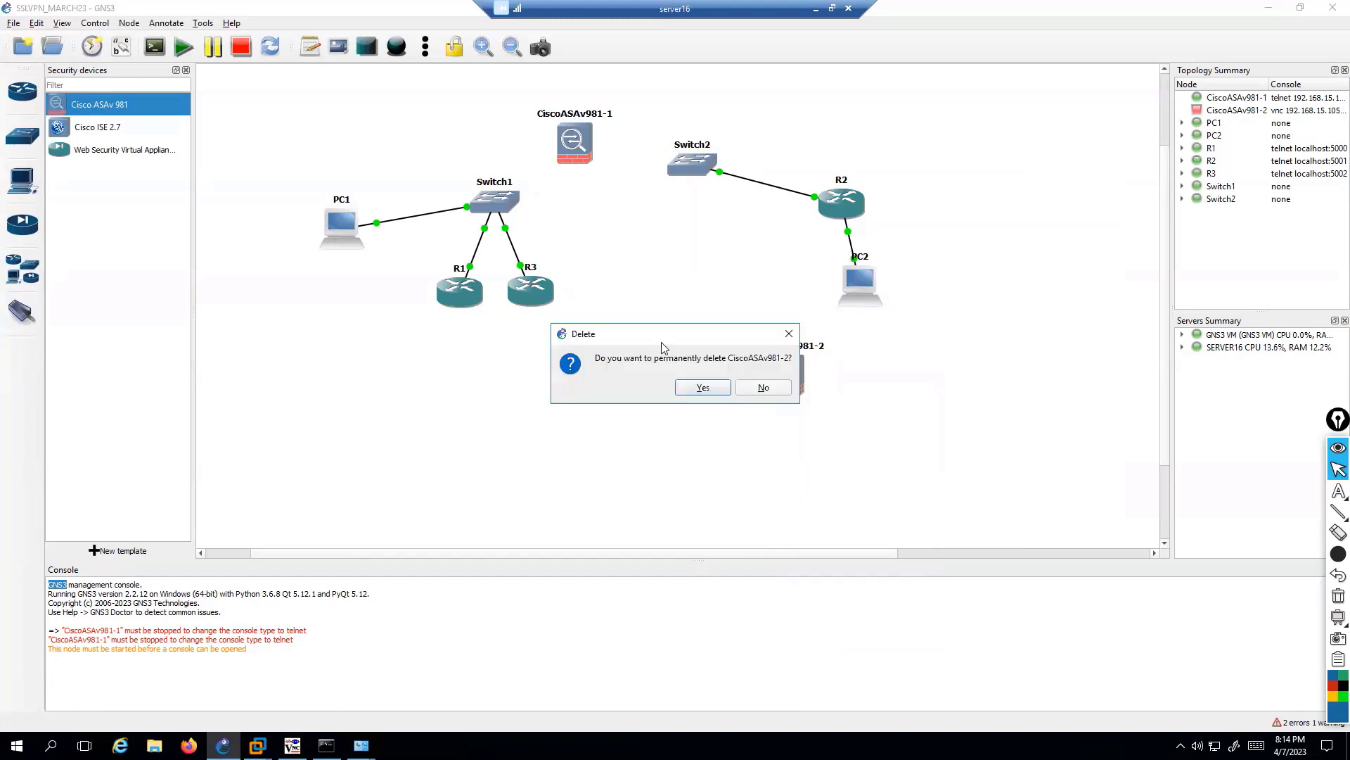
pyautogui.click(682, 388)
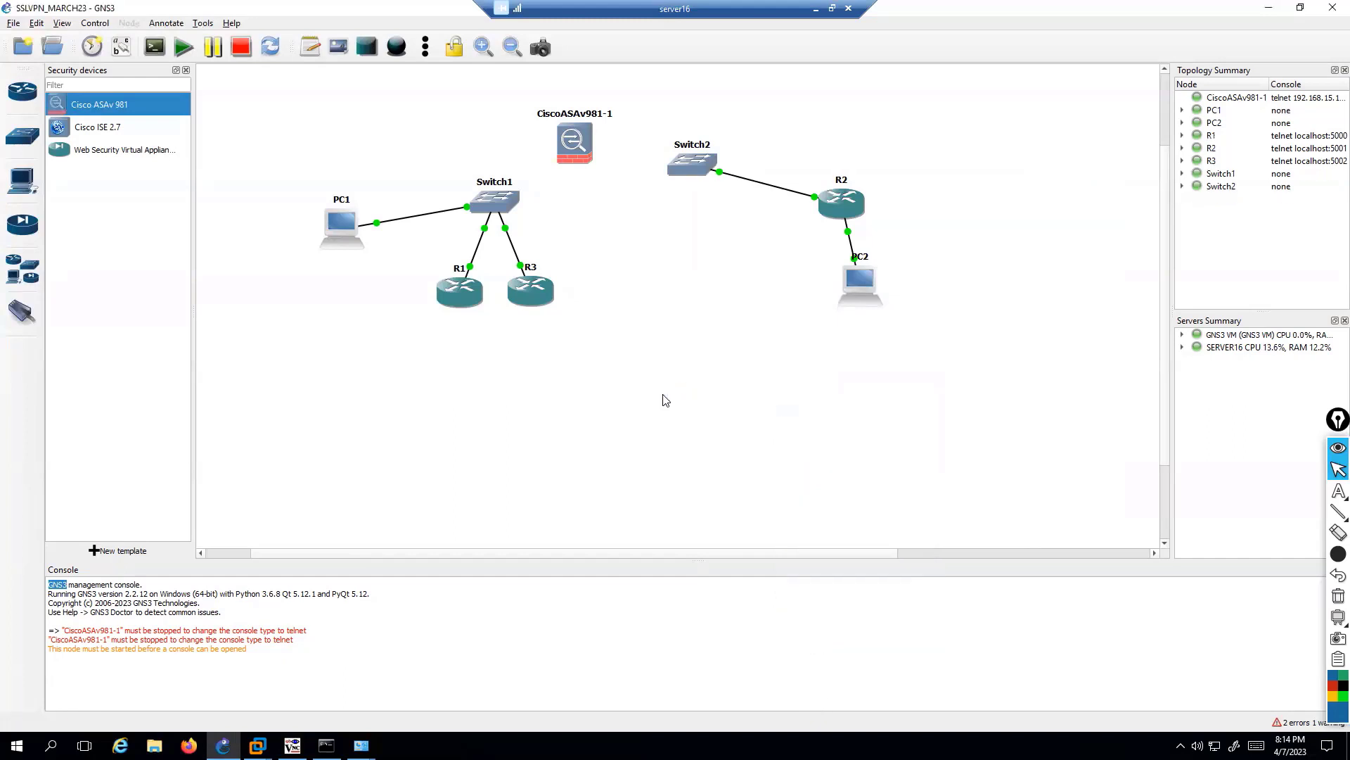
# Step: Change the Cisco ASAv 981 template's console type from vnc to telnet and save
pyautogui.rightClick(119, 112)
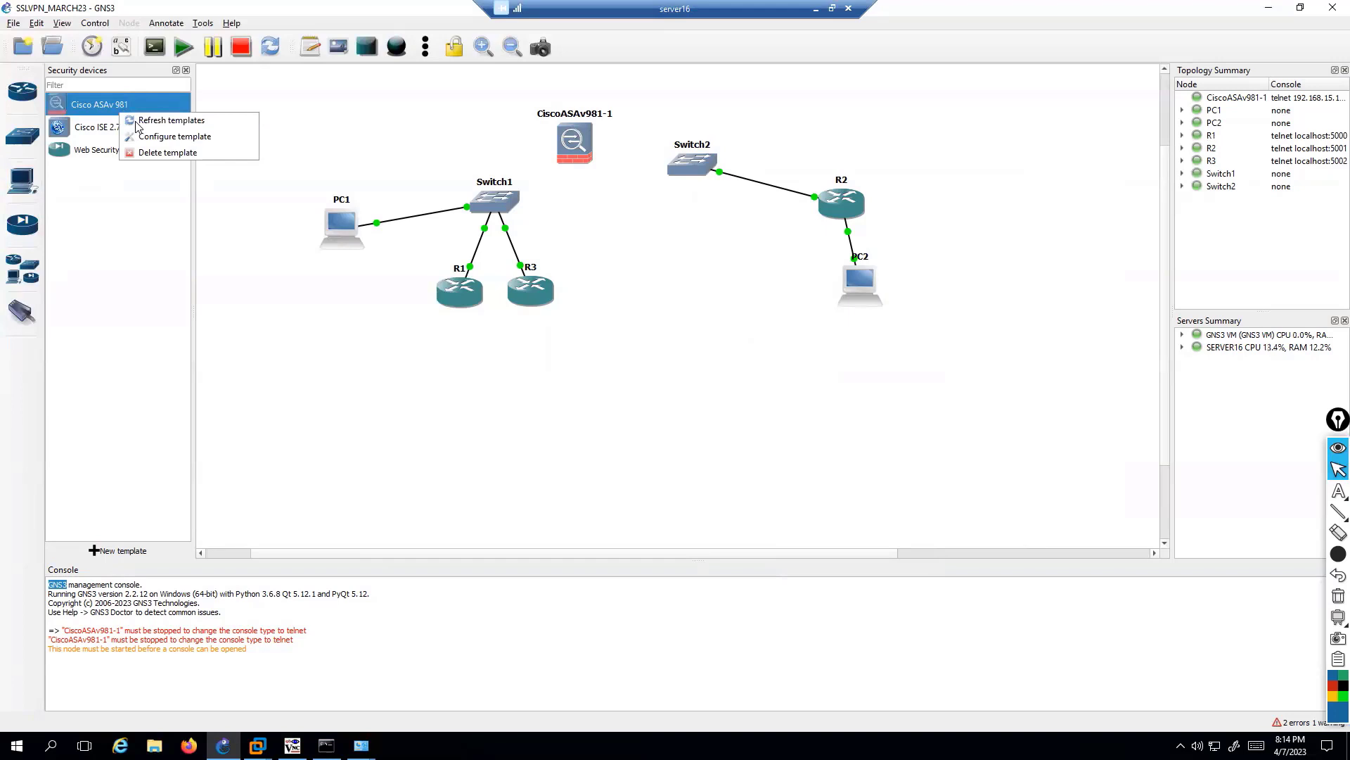
pyautogui.click(162, 145)
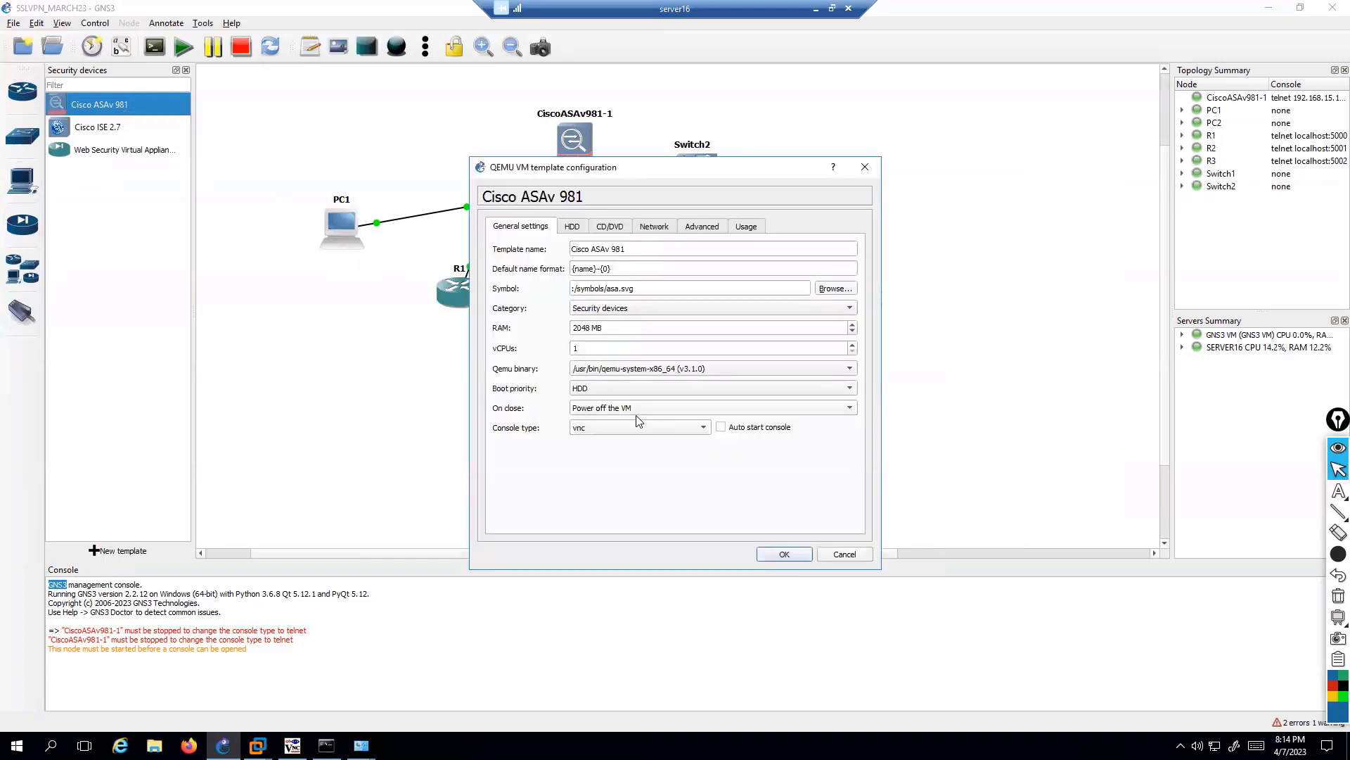
pyautogui.click(619, 430)
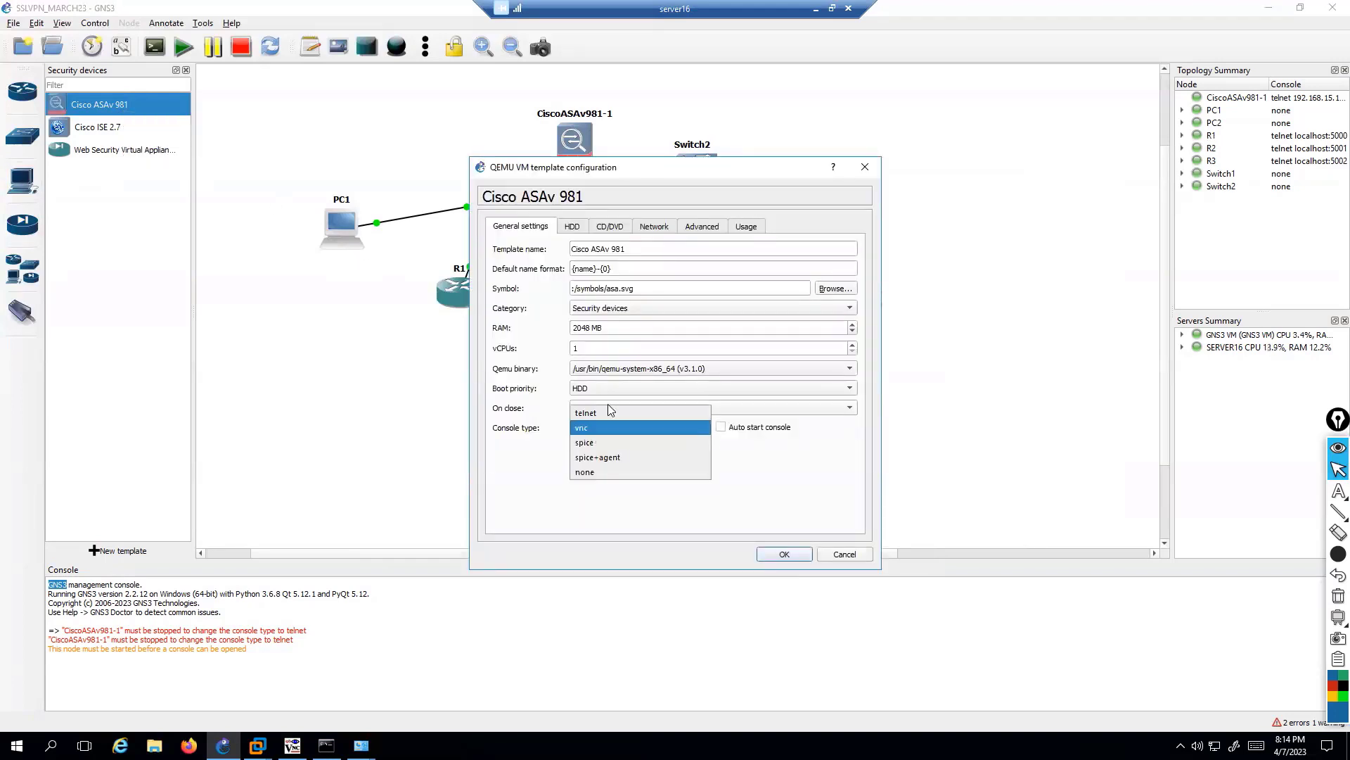
pyautogui.click(607, 413)
pyautogui.click(779, 553)
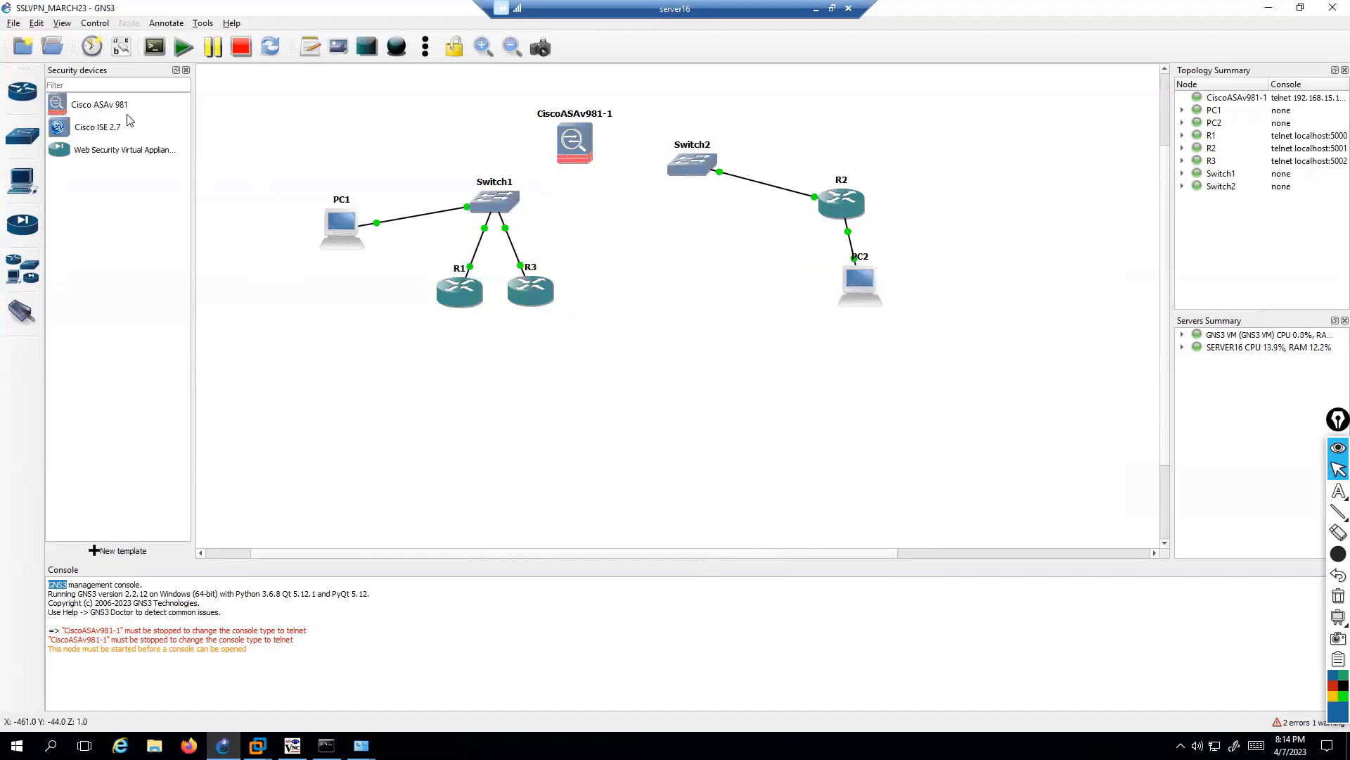
# Step: Drop a new ASAv node on the canvas, start it, and open its SecureCRT telnet console
pyautogui.moveTo(128, 107); pyautogui.dragTo(795, 415)
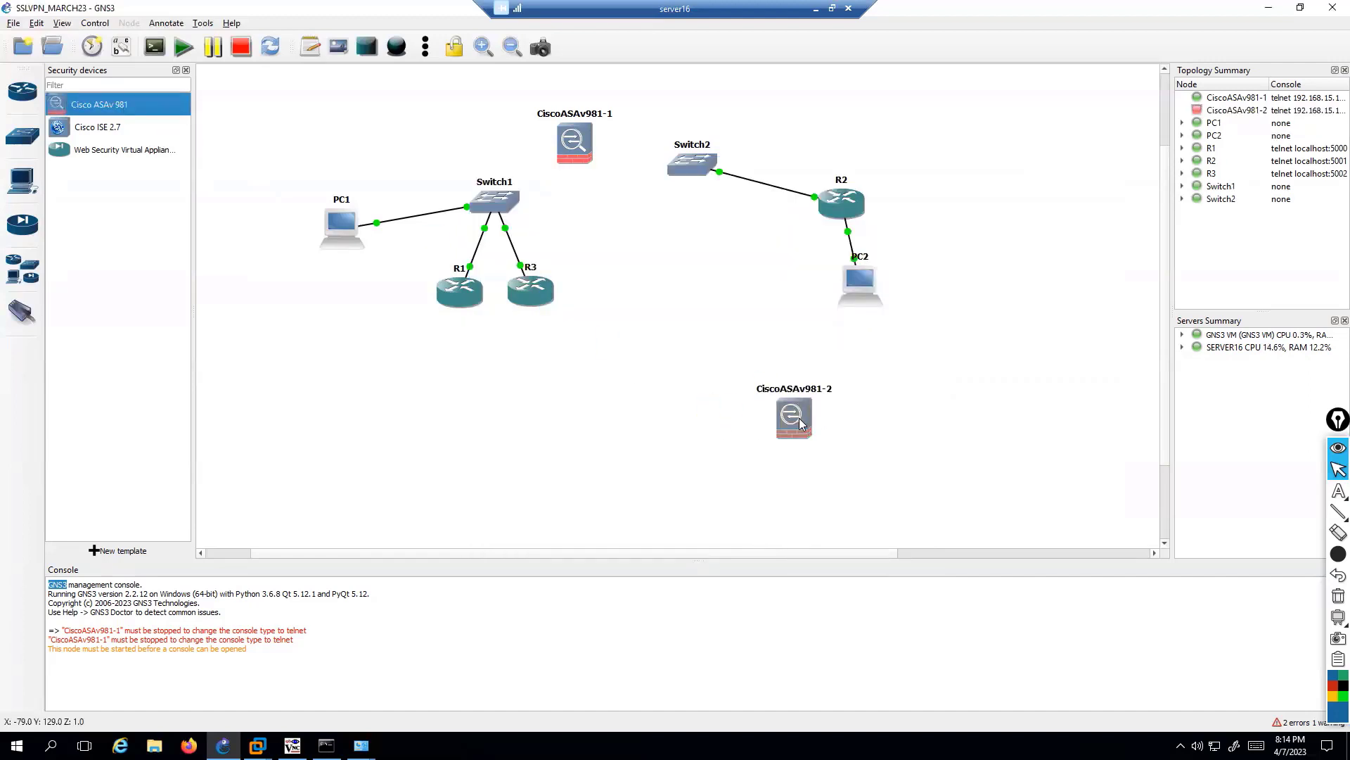
pyautogui.rightClick(799, 417)
pyautogui.click(832, 458)
pyautogui.click(871, 443)
pyautogui.rightClick(800, 416)
pyautogui.click(837, 442)
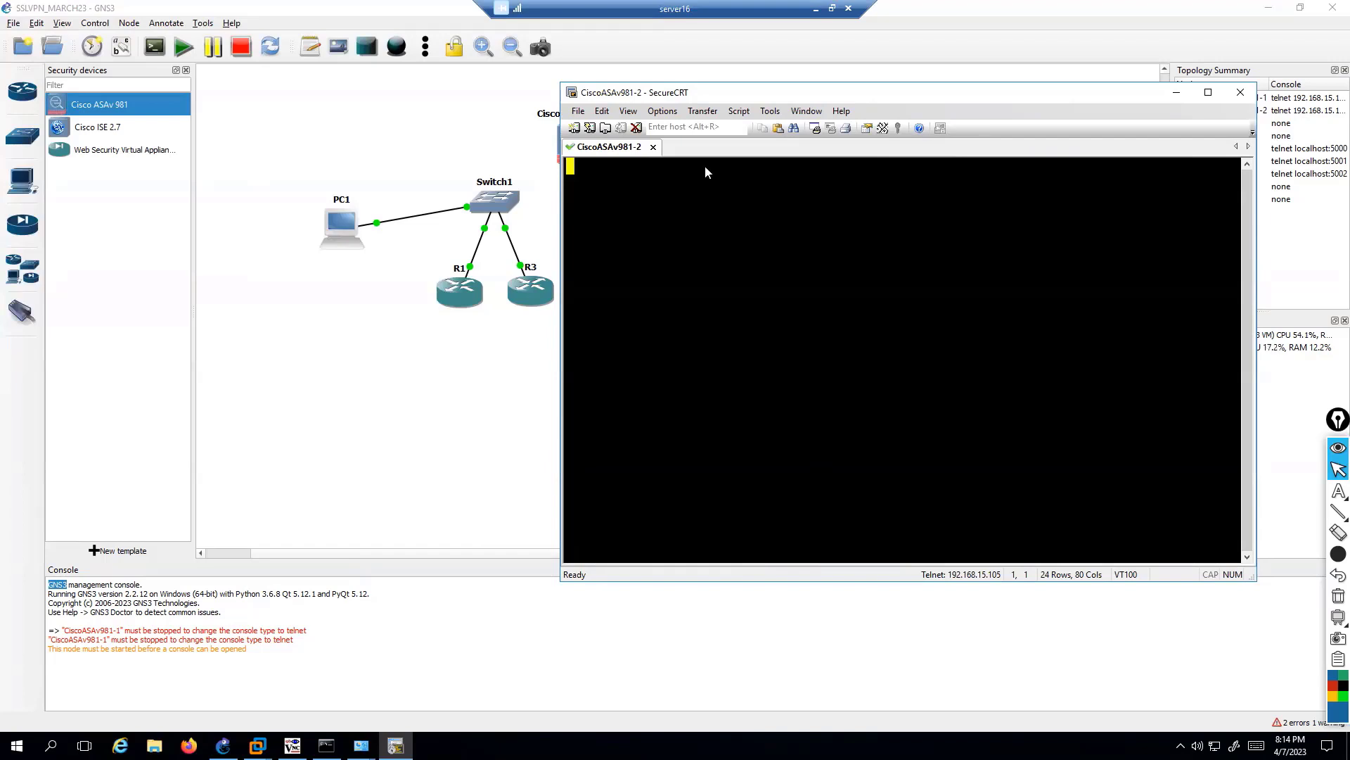
# Step: Reposition and resize the SecureCRT console window while CiscoASAv981-2 boots
pyautogui.moveTo(699, 91); pyautogui.dragTo(715, 99)
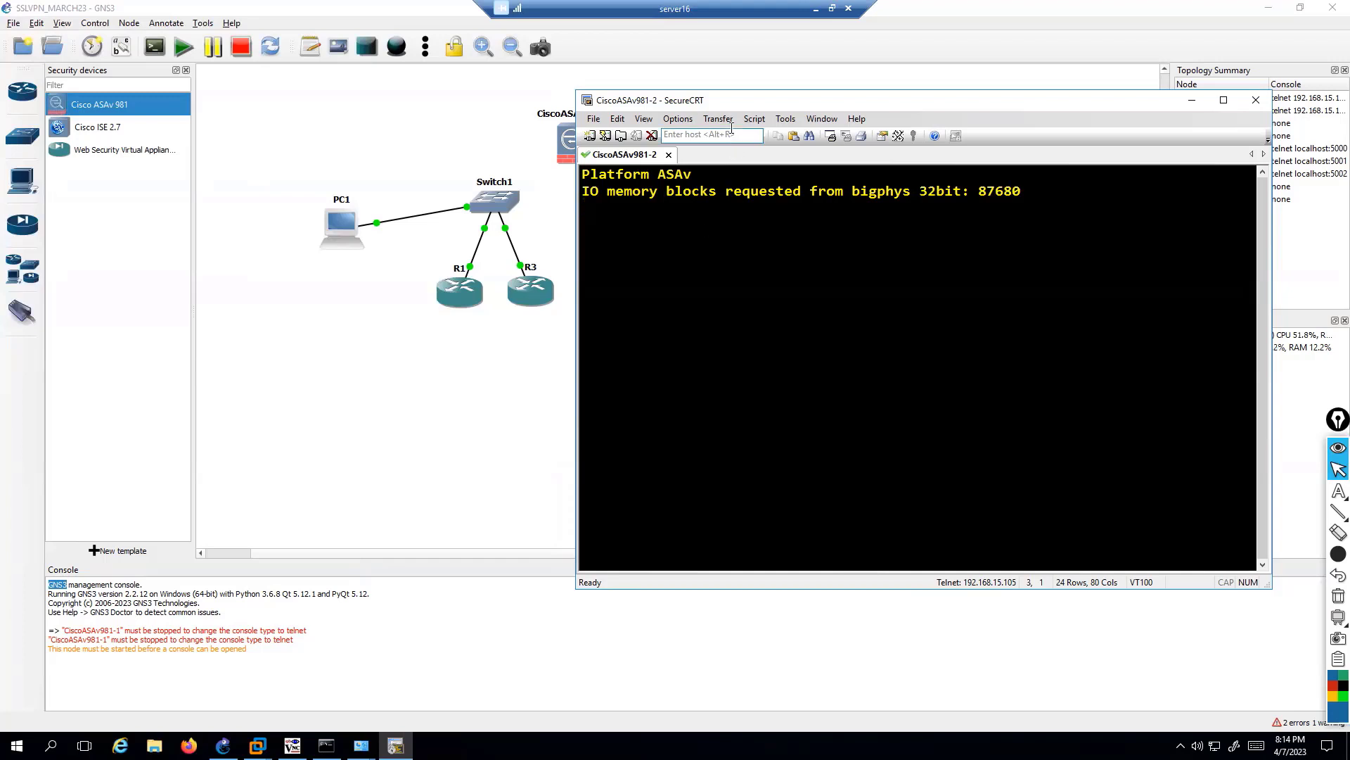
pyautogui.moveTo(742, 102); pyautogui.dragTo(747, 103)
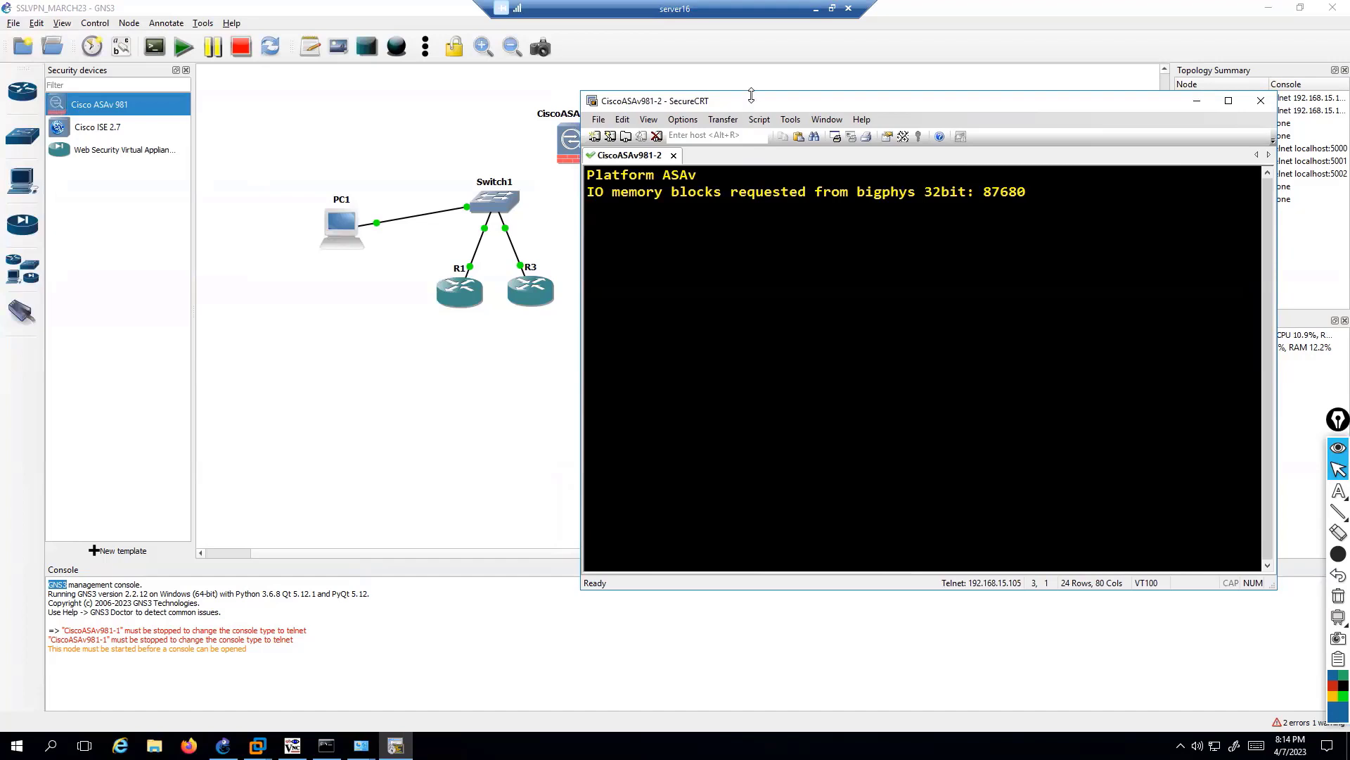
pyautogui.moveTo(749, 93); pyautogui.dragTo(750, 113)
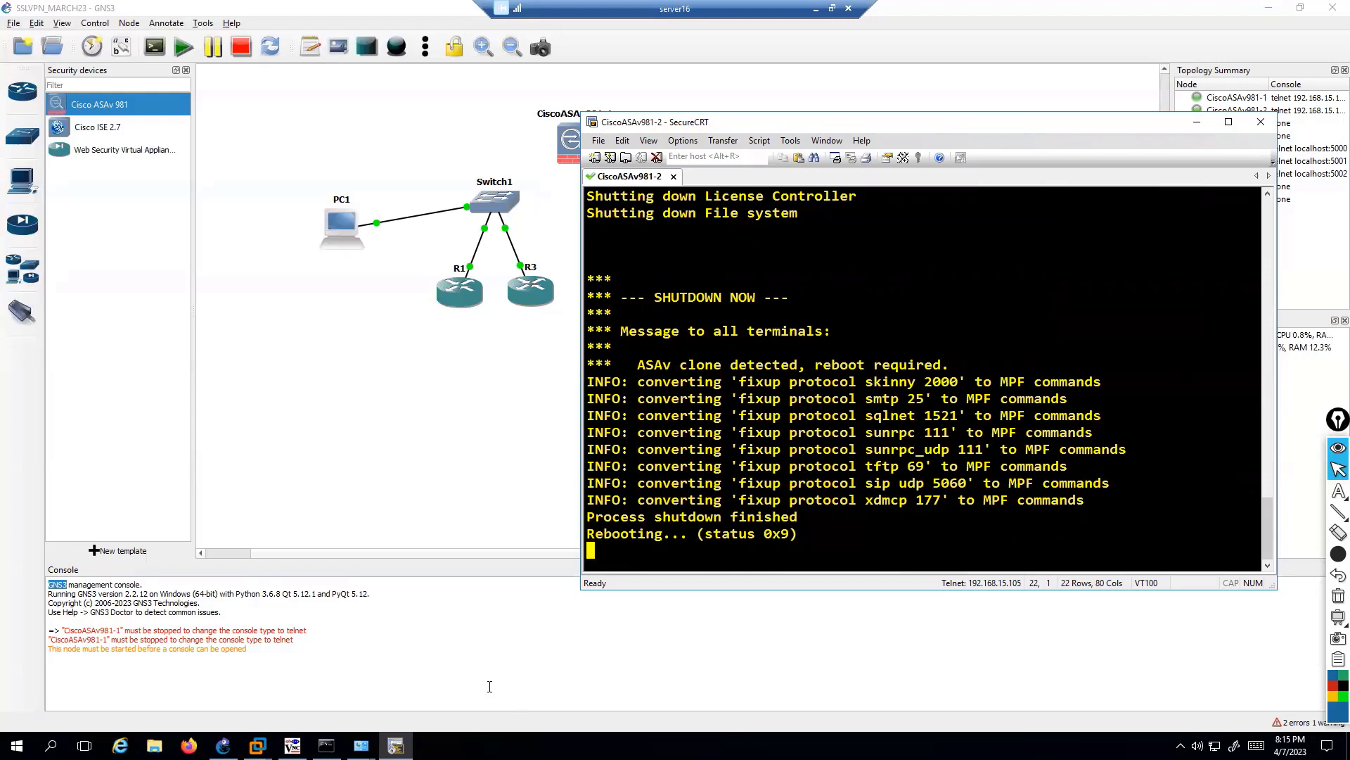
pyautogui.click(223, 746)
pyautogui.click(223, 745)
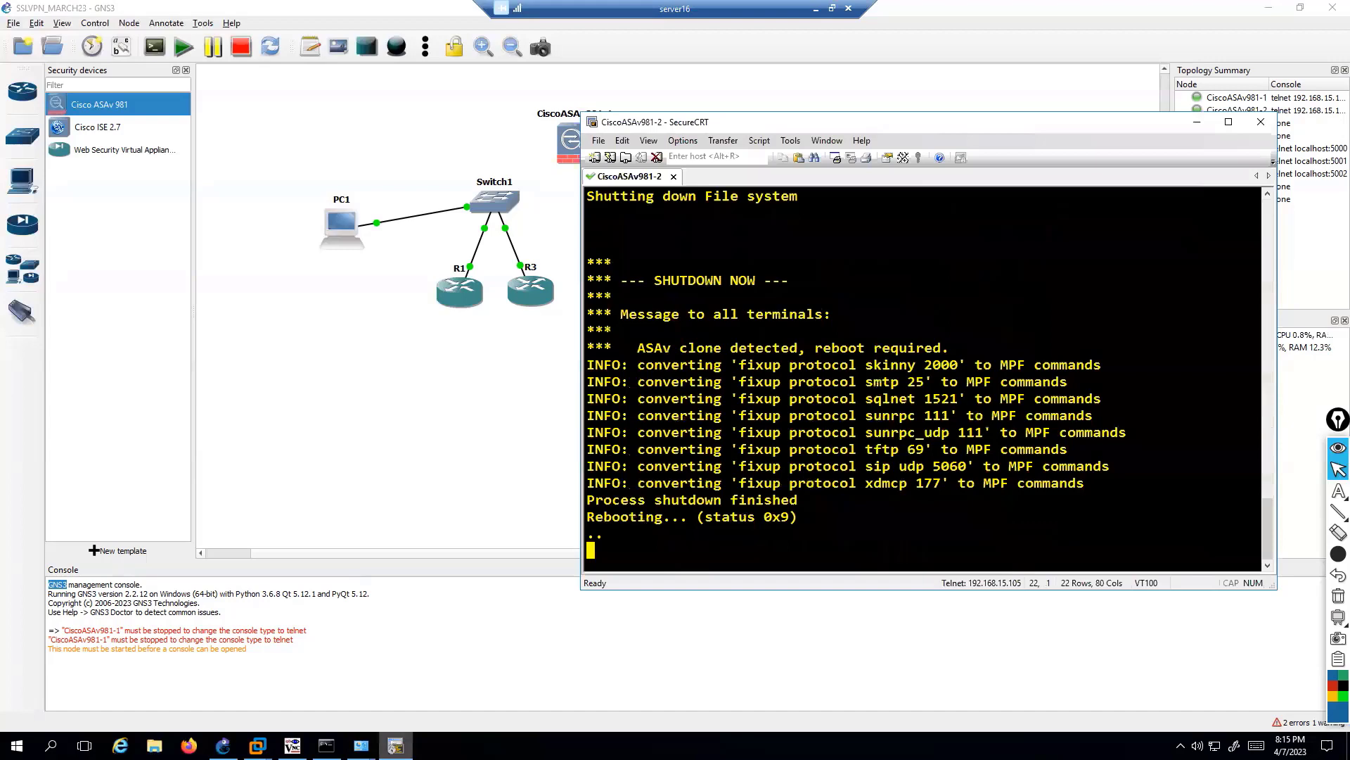
pyautogui.moveTo(783, 121); pyautogui.dragTo(985, 145)
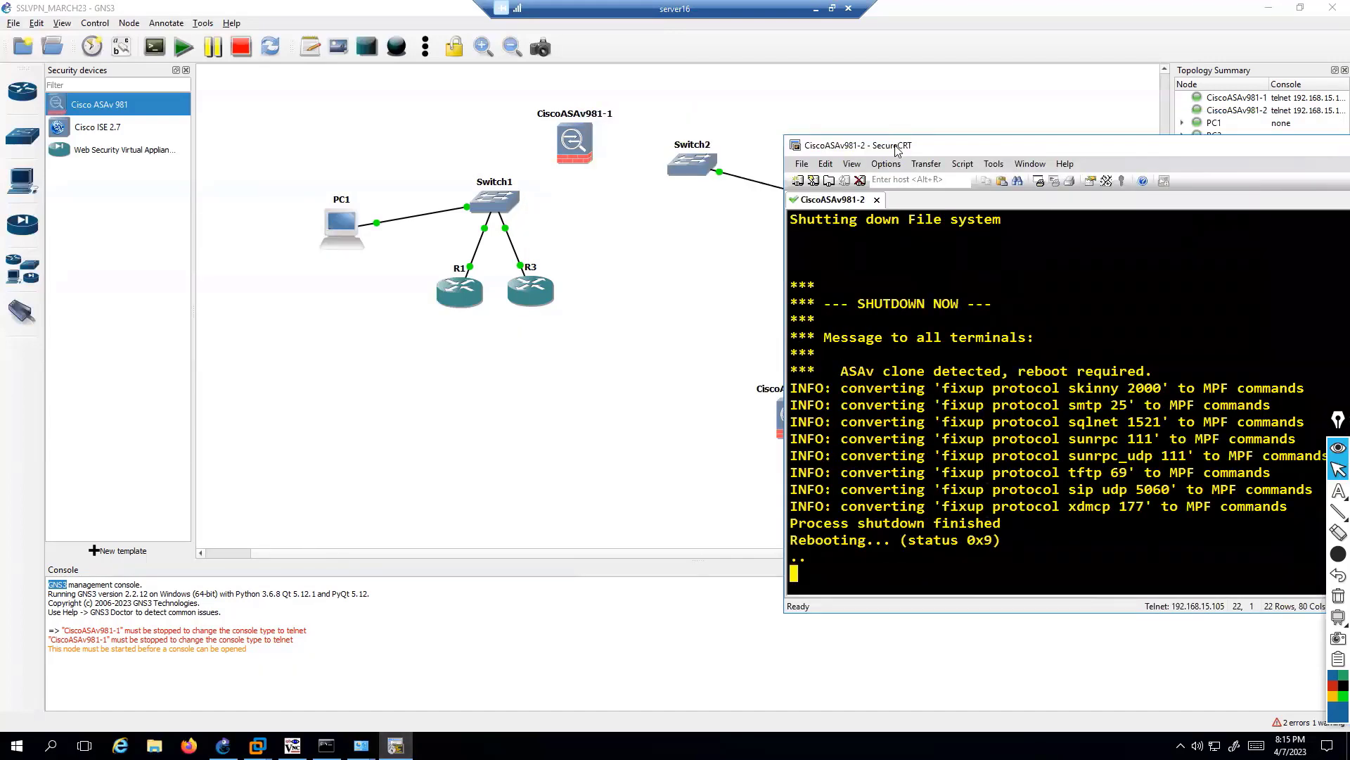
pyautogui.moveTo(895, 147); pyautogui.dragTo(857, 113)
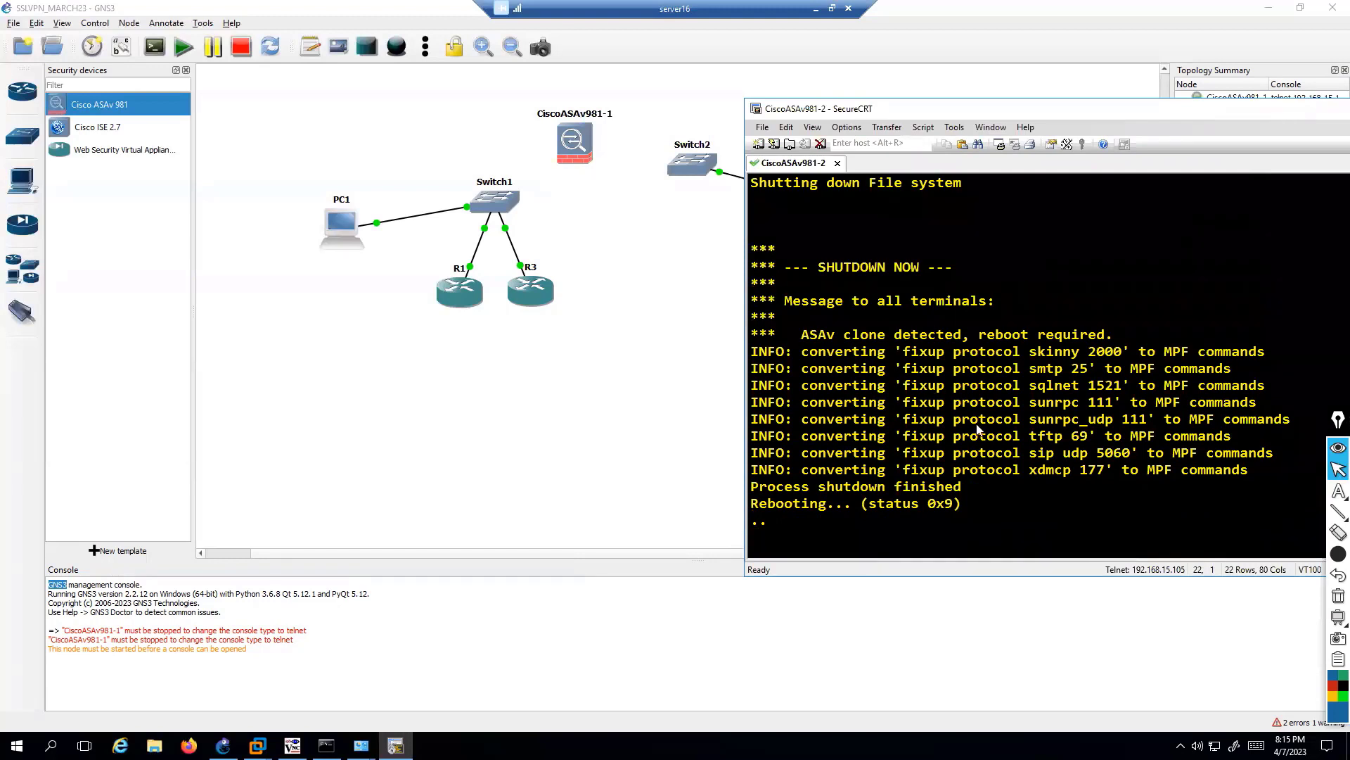
# Step: Highlight the SHUTDOWN NOW banner and the shutdown-finished and Rebooting lines in the output
pyautogui.moveTo(803, 486); pyautogui.dragTo(981, 516)
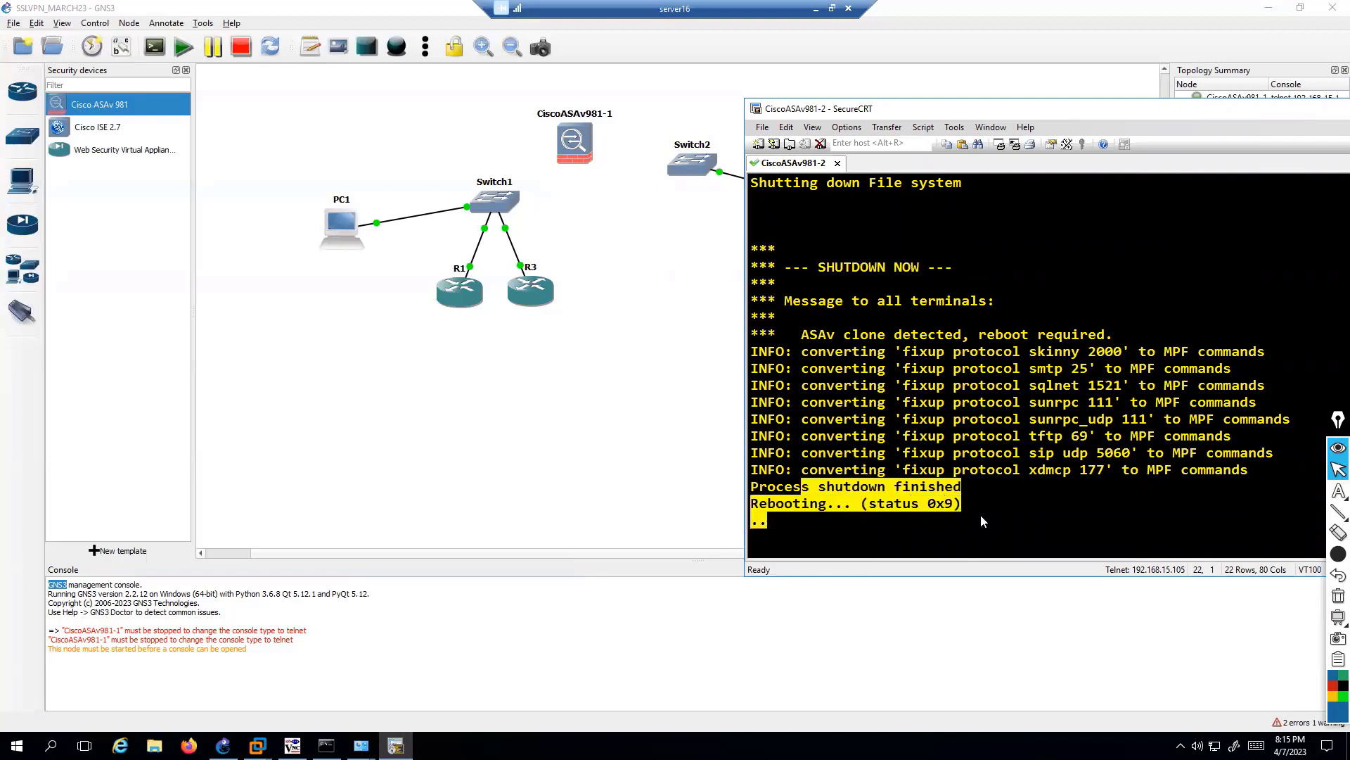
pyautogui.moveTo(808, 271); pyautogui.dragTo(1000, 292)
pyautogui.scroll(4, 990, 362)
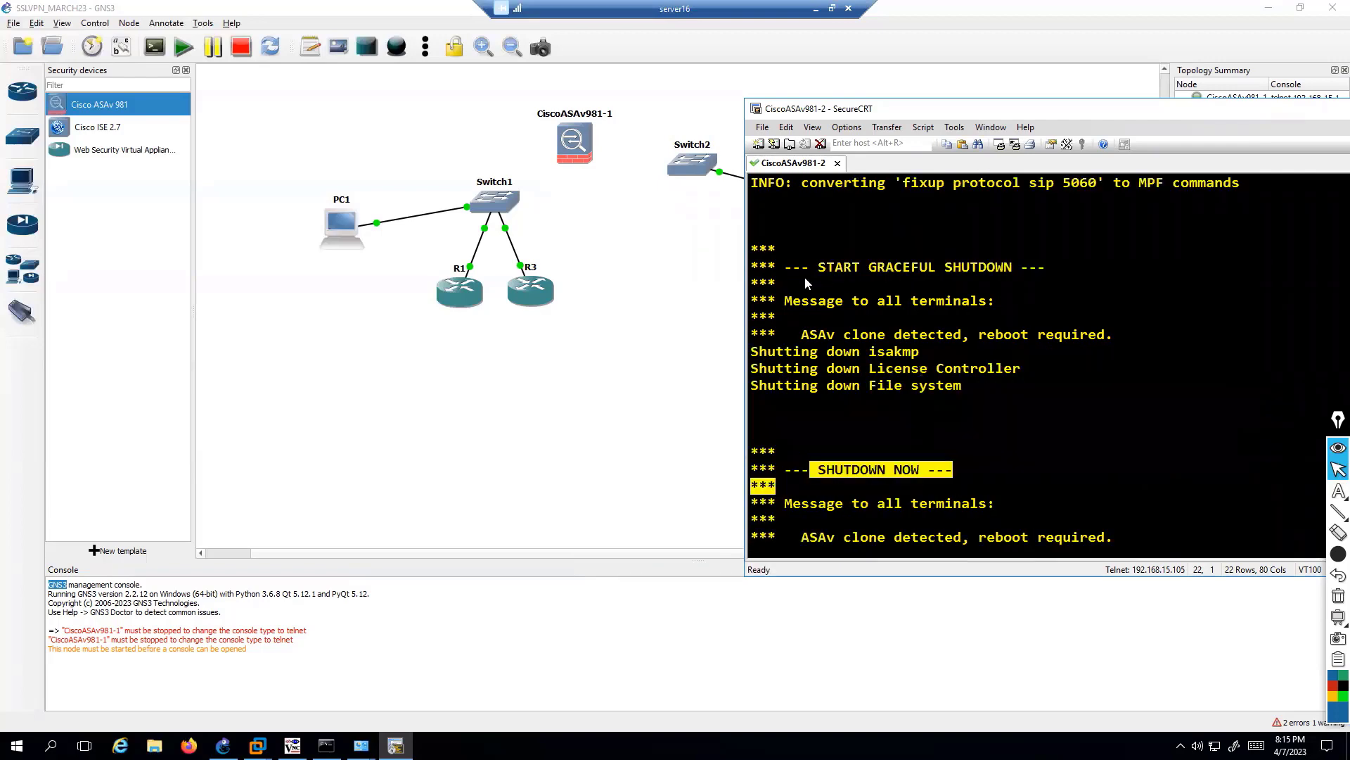
pyautogui.scroll(-4, 863, 498)
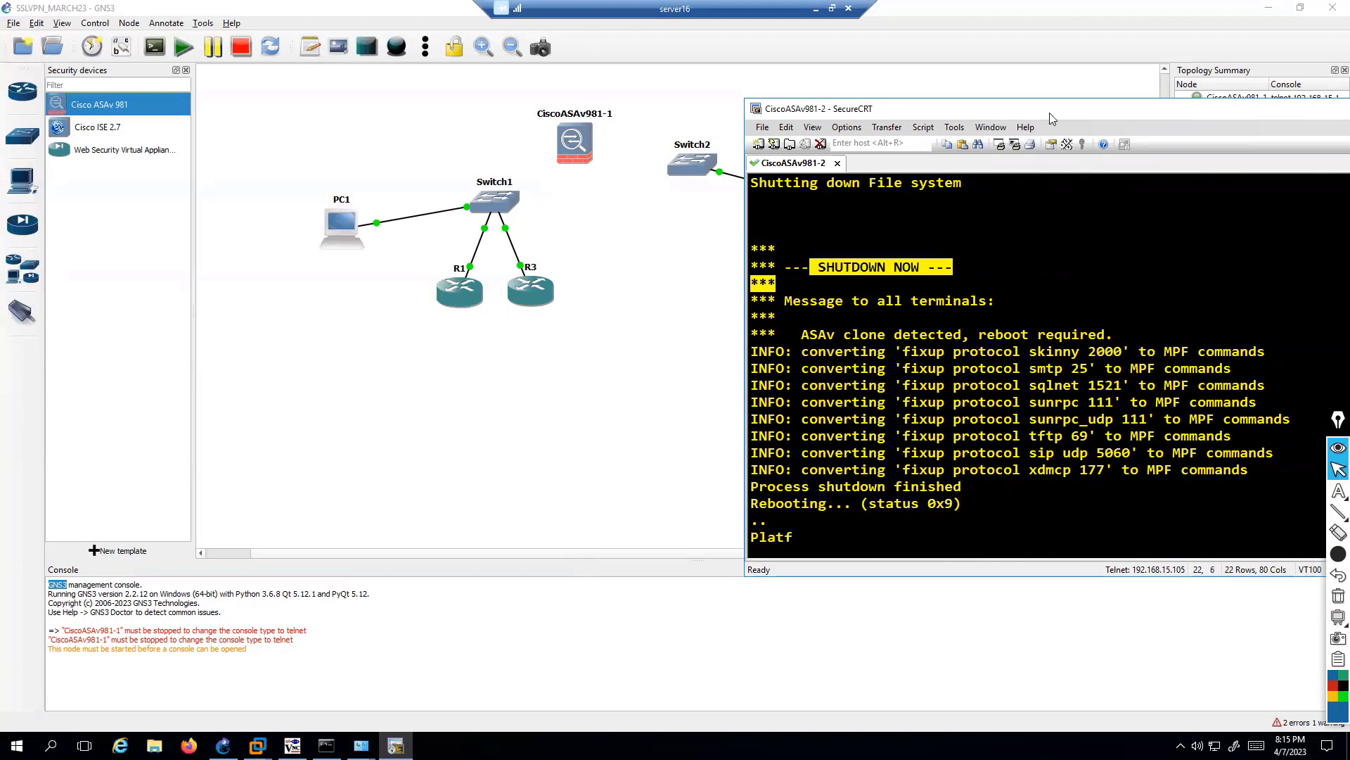
pyautogui.moveTo(1047, 110); pyautogui.dragTo(959, 80)
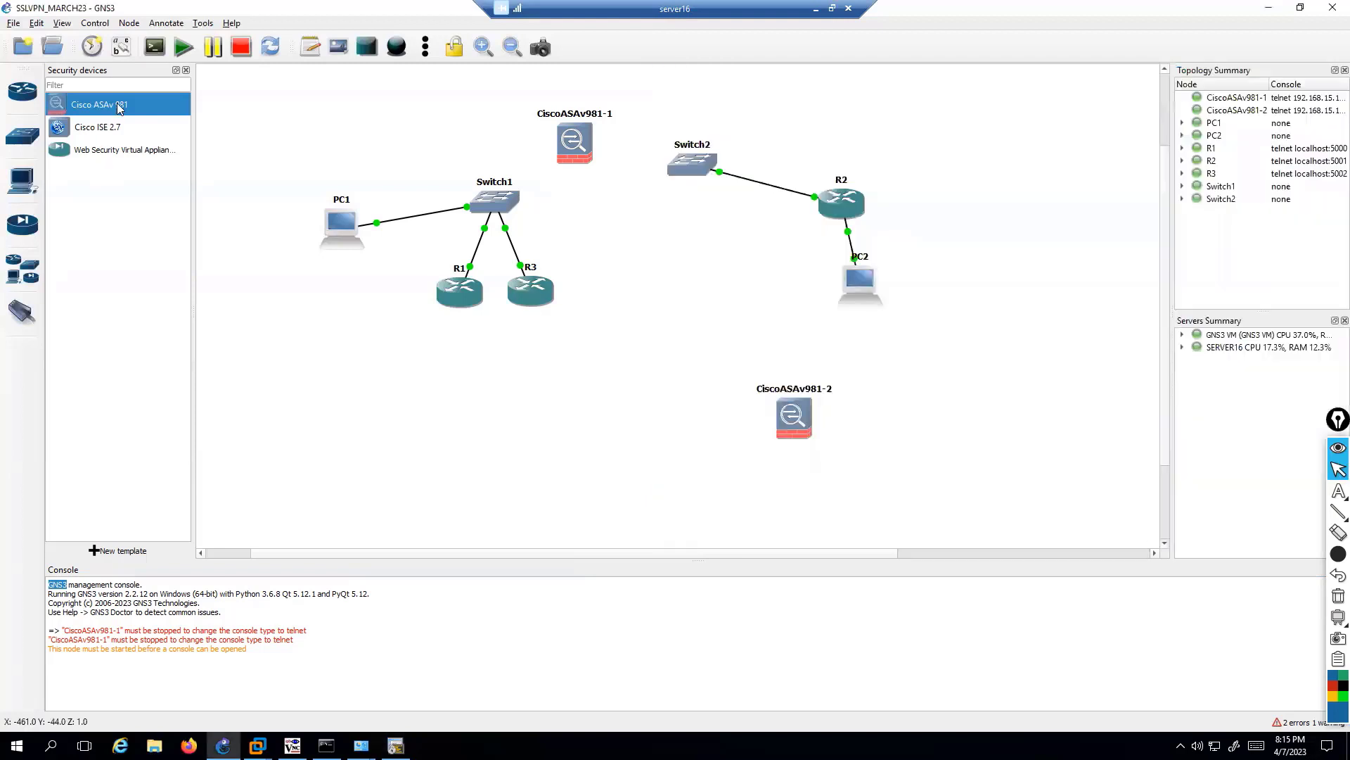
pyautogui.rightClick(119, 106)
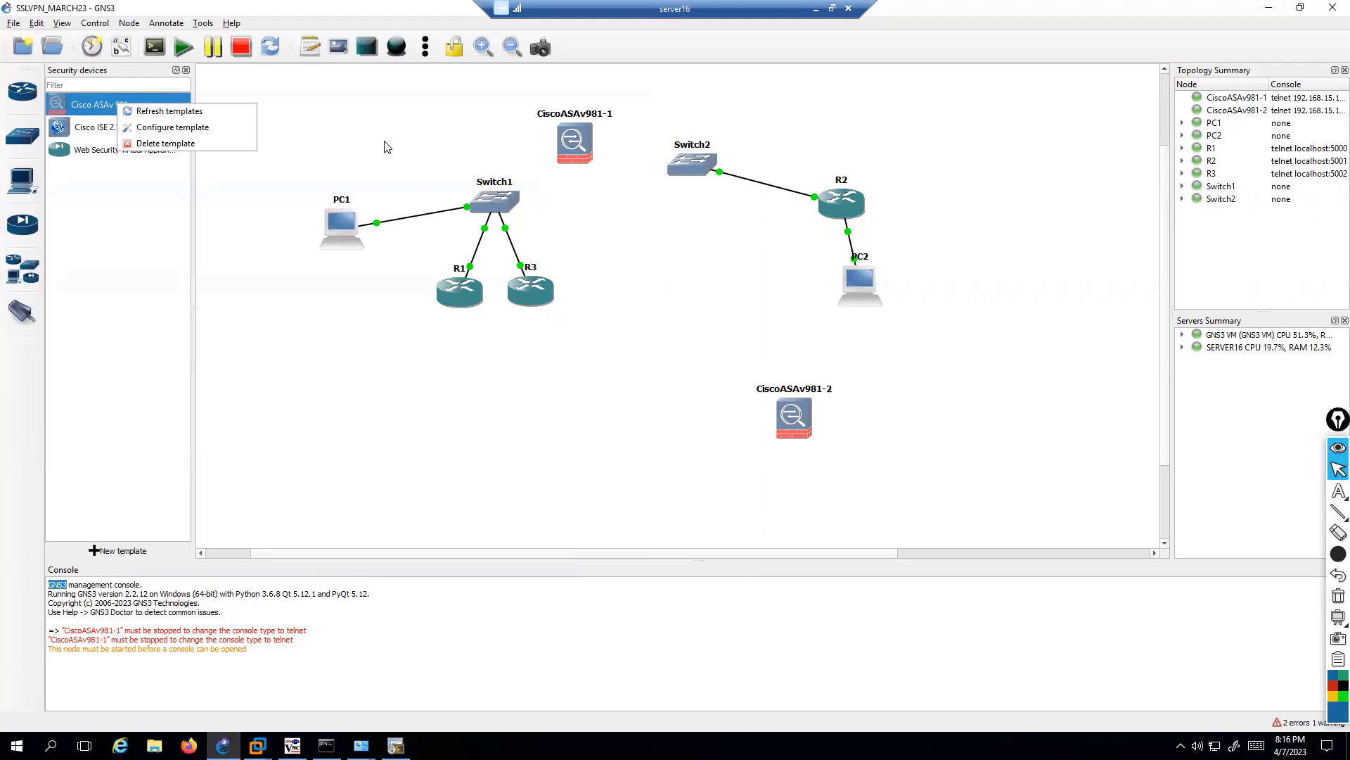
pyautogui.click(330, 141)
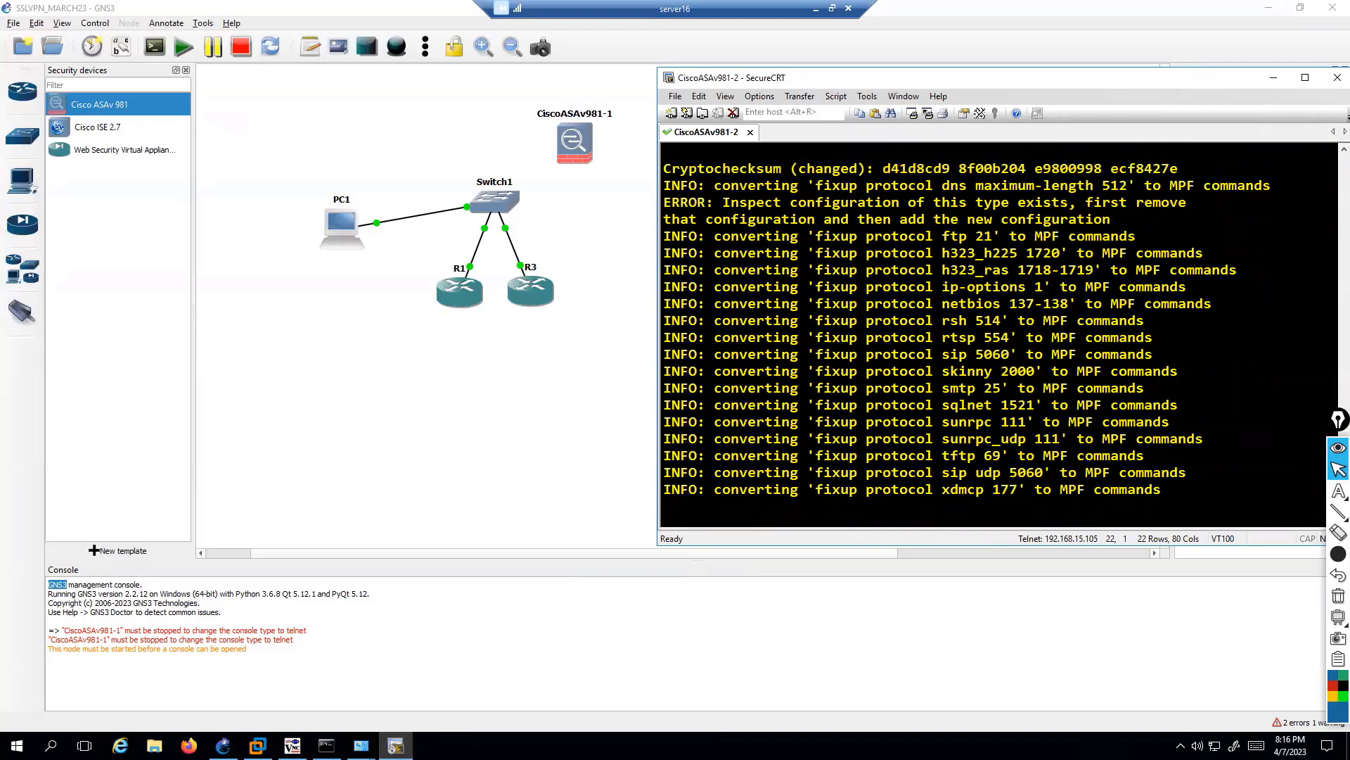
# Step: At the ciscoasa prompt, enter enable with a blank password and run show version
pyautogui.scroll(5, 890, 375)
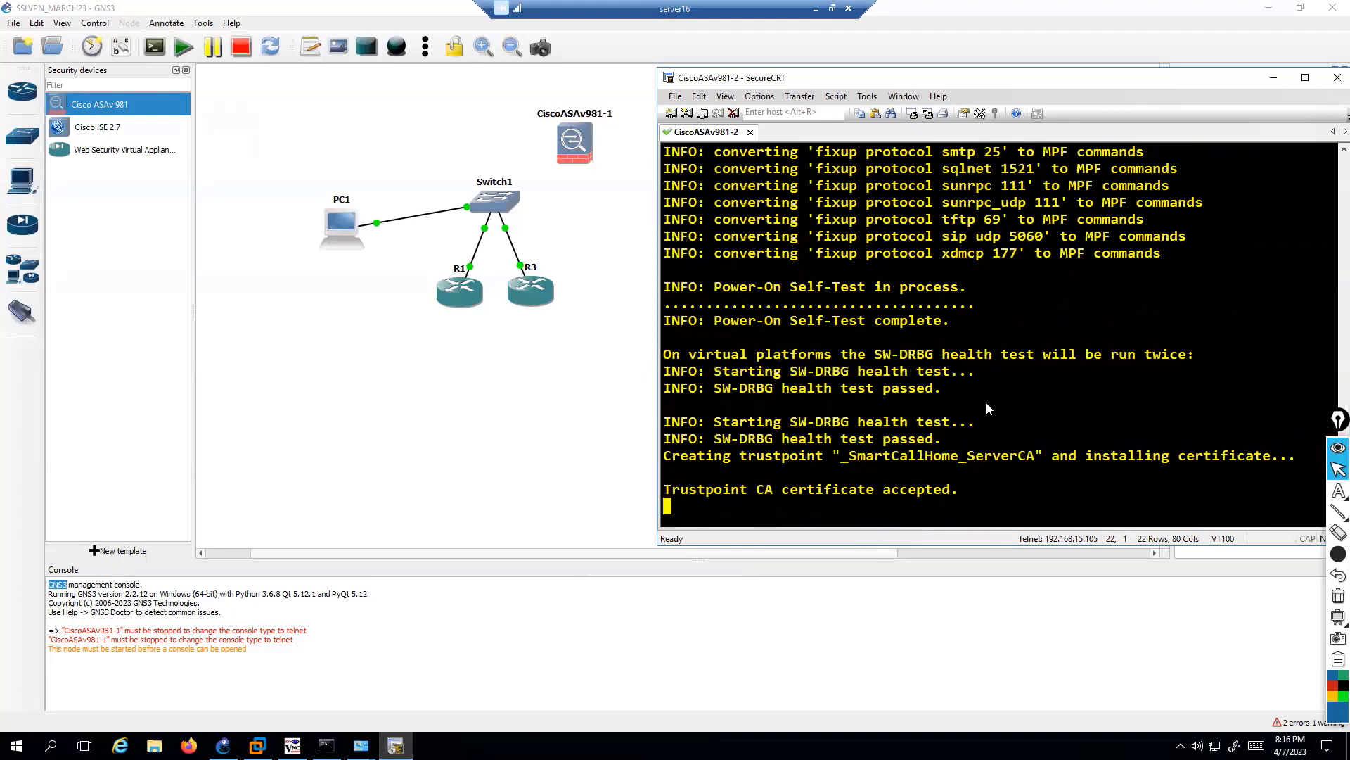
pyautogui.press('Return')
pyautogui.press('Return')
pyautogui.press('Return')
pyautogui.press('Return')
pyautogui.press('Return')
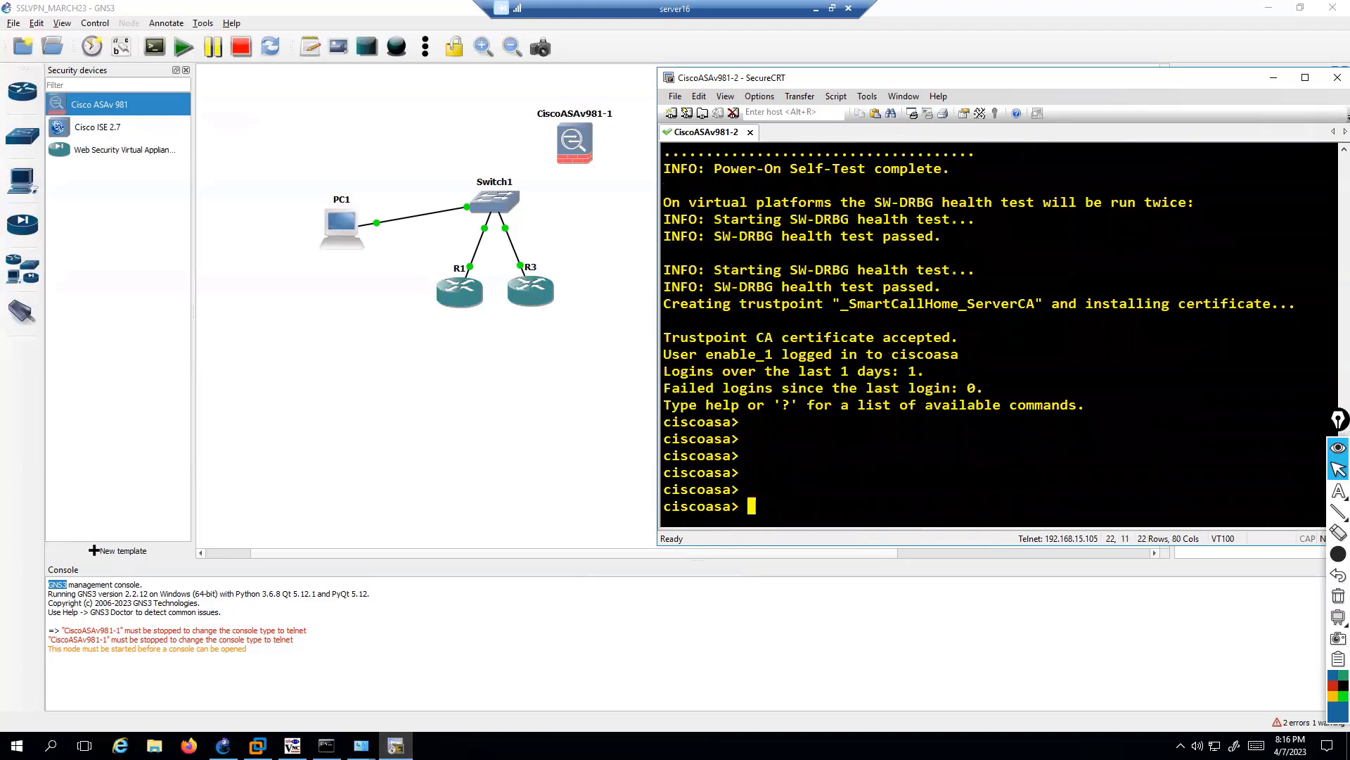
pyautogui.write('en')
pyautogui.press('Tab')
pyautogui.press('Return')
pyautogui.press('Return')
pyautogui.press('Return')
pyautogui.write('show ver')
pyautogui.press('Tab')
pyautogui.press('Return')
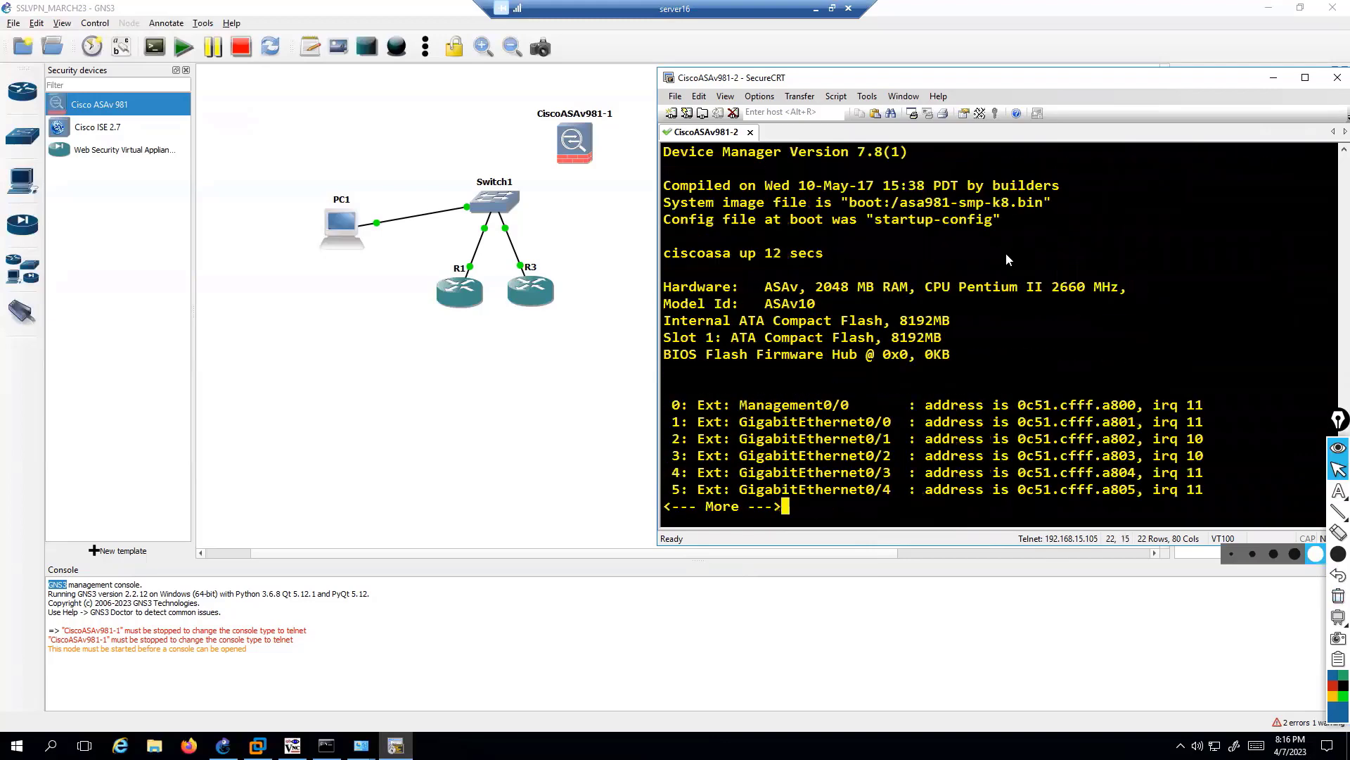
# Step: Highlight Version 9.8(1) and Device Manager 7.8(1), then page further through the output
pyautogui.scroll(4, 1006, 257)
pyautogui.moveTo(984, 320); pyautogui.dragTo(1152, 321)
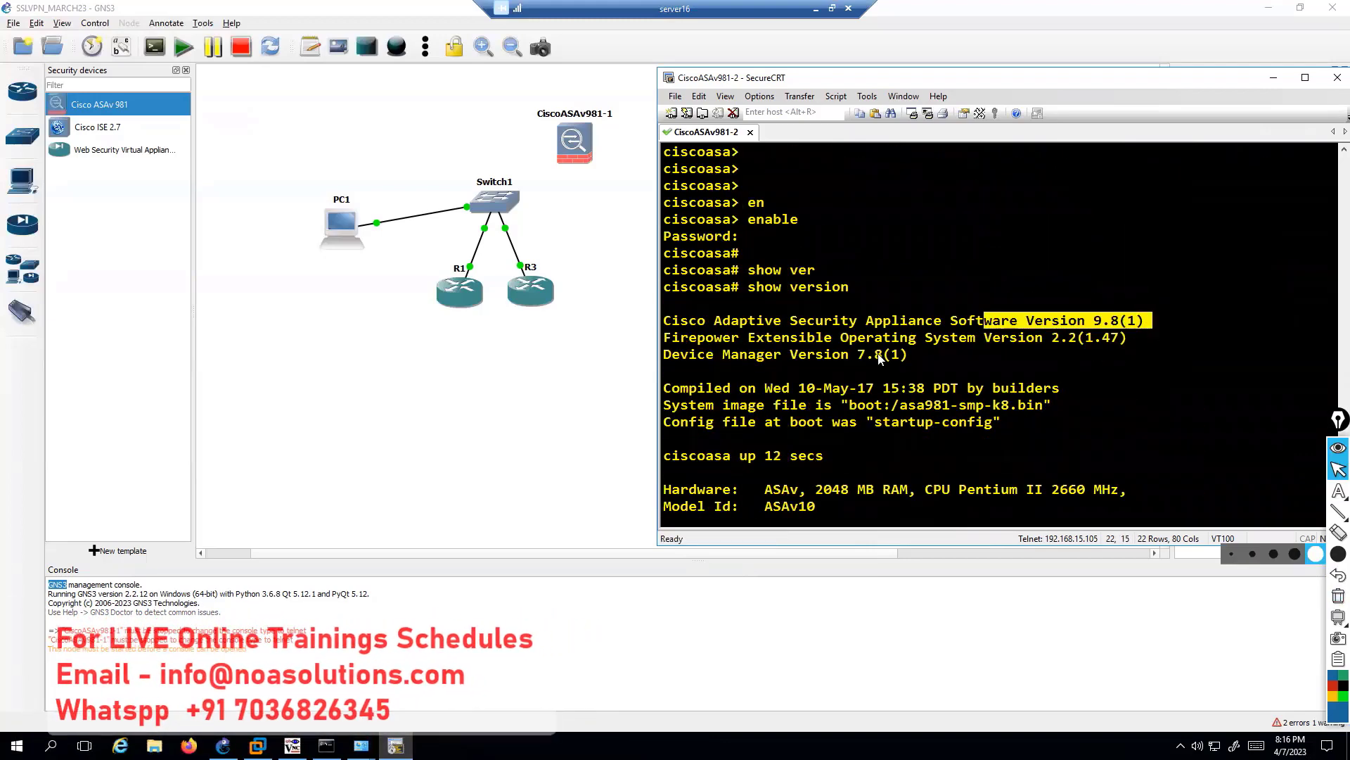
pyautogui.moveTo(807, 354); pyautogui.dragTo(952, 352)
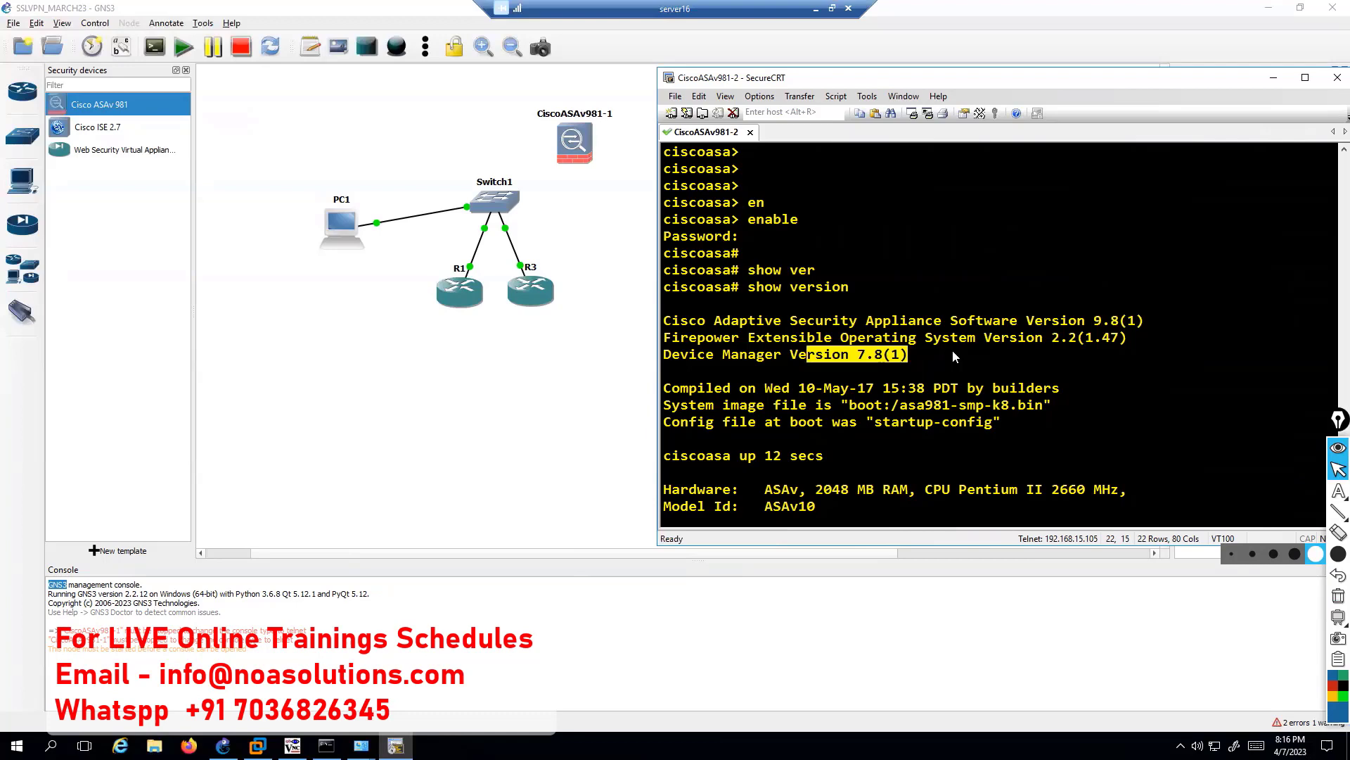
pyautogui.click(865, 425)
pyautogui.press('space')
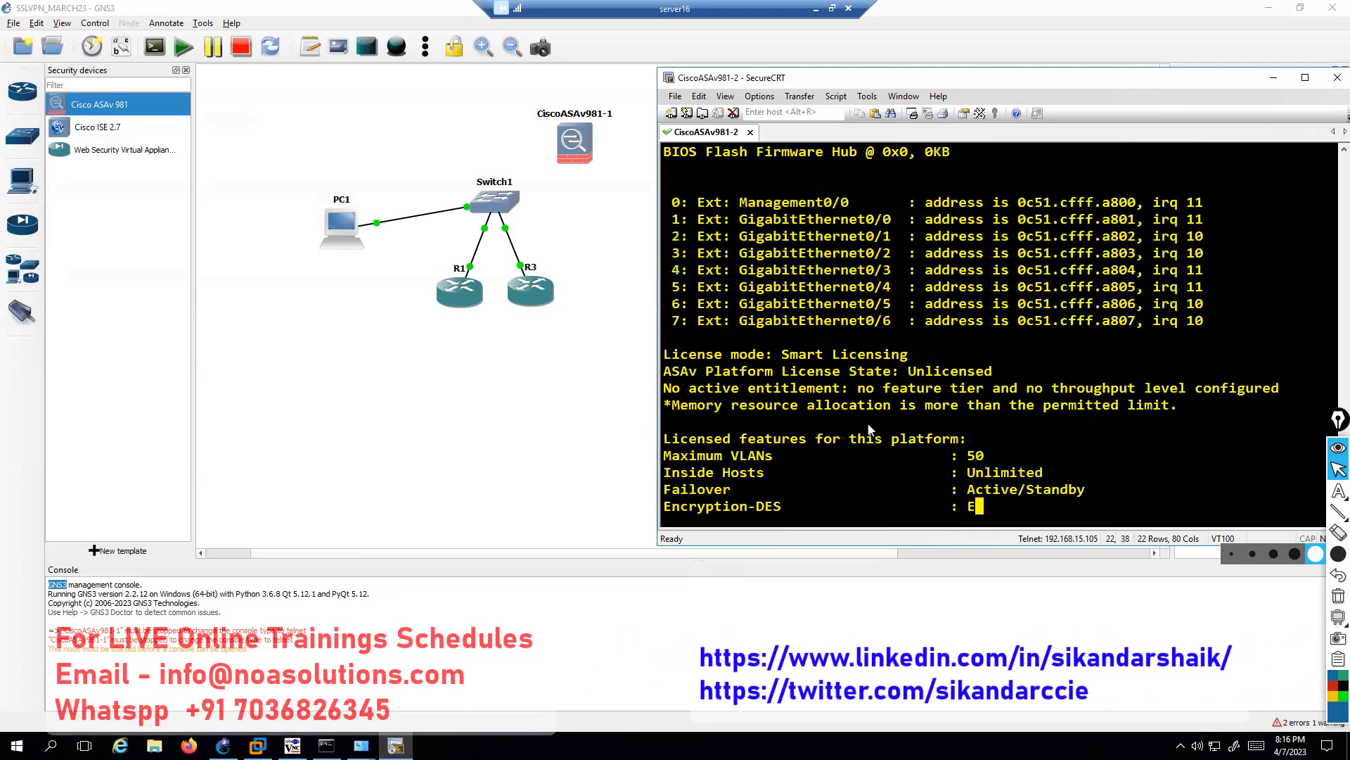